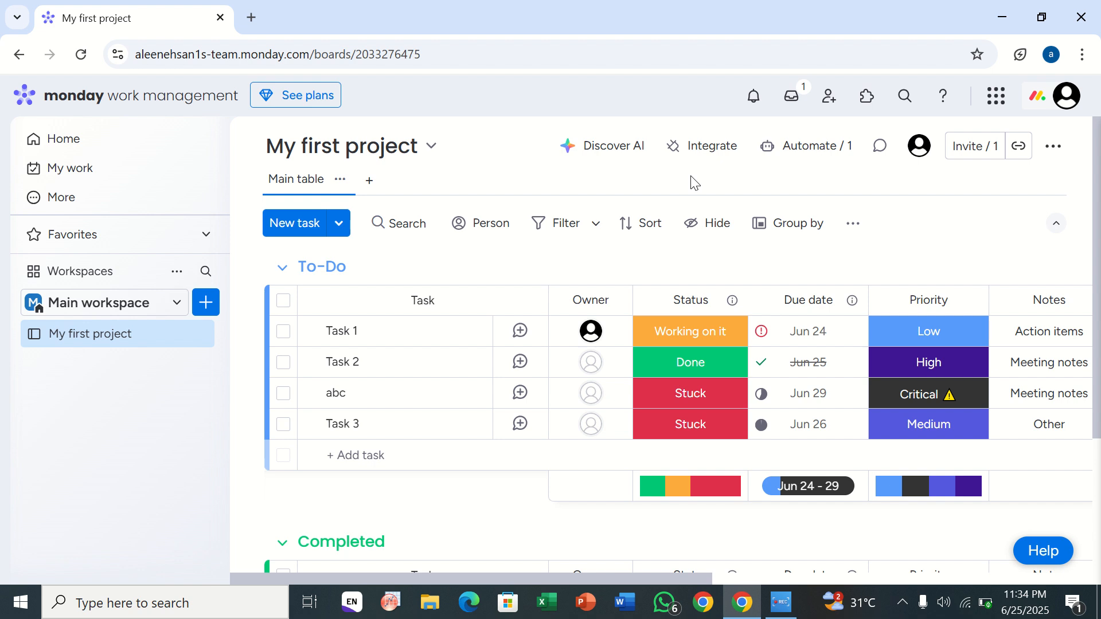
left_click(1054, 149)
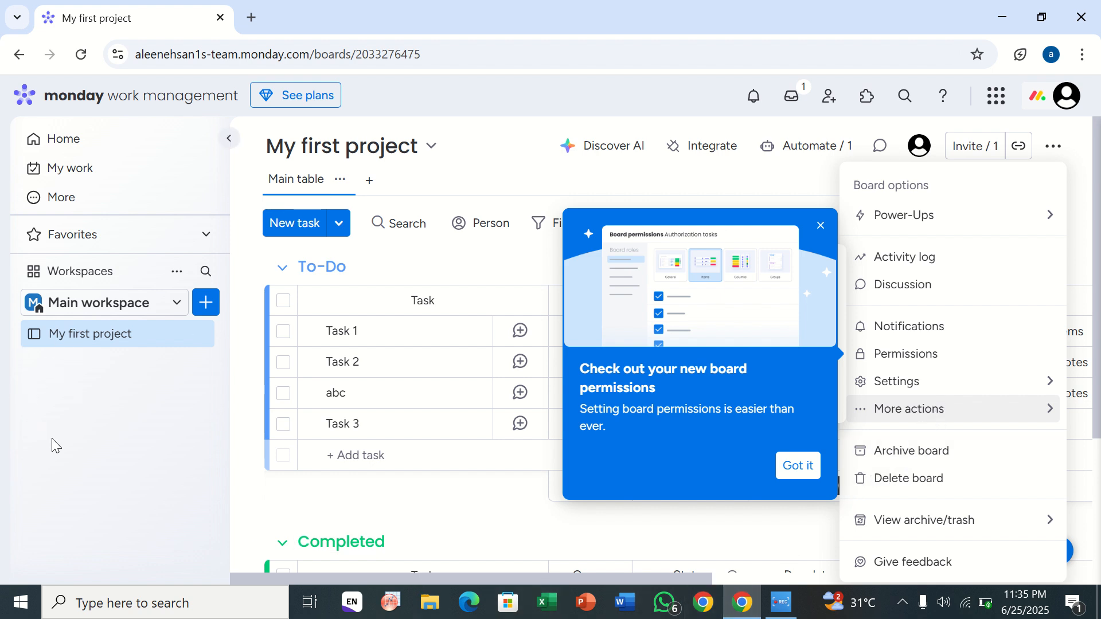
left_click(80, 455)
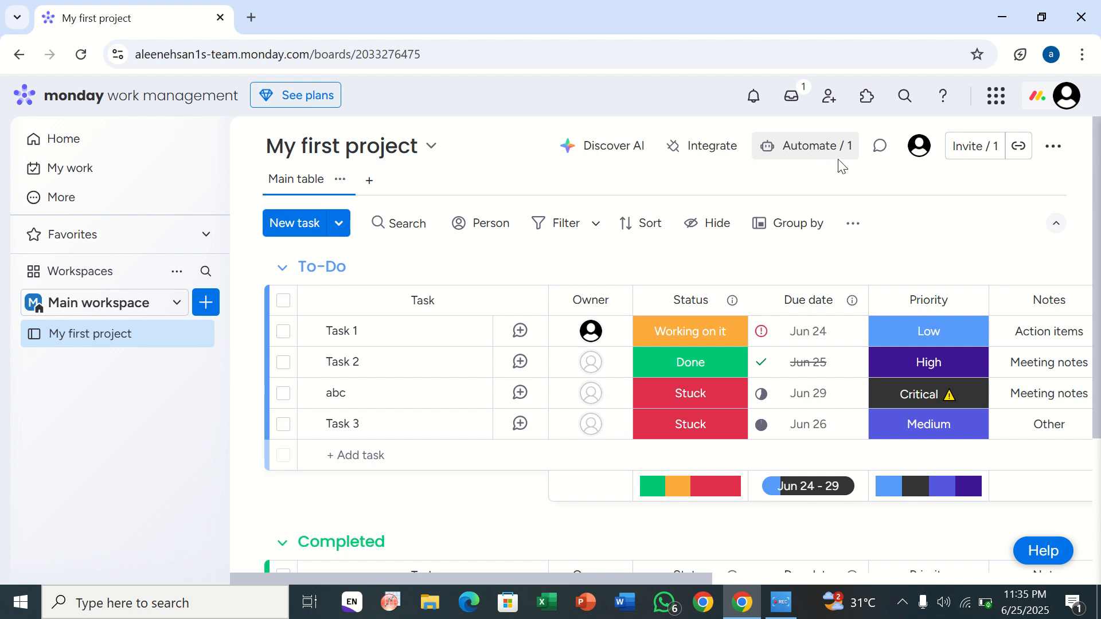
Step: Delete the board automation "When an item is created move item to Top group" and close the automations window
left_click(804, 151)
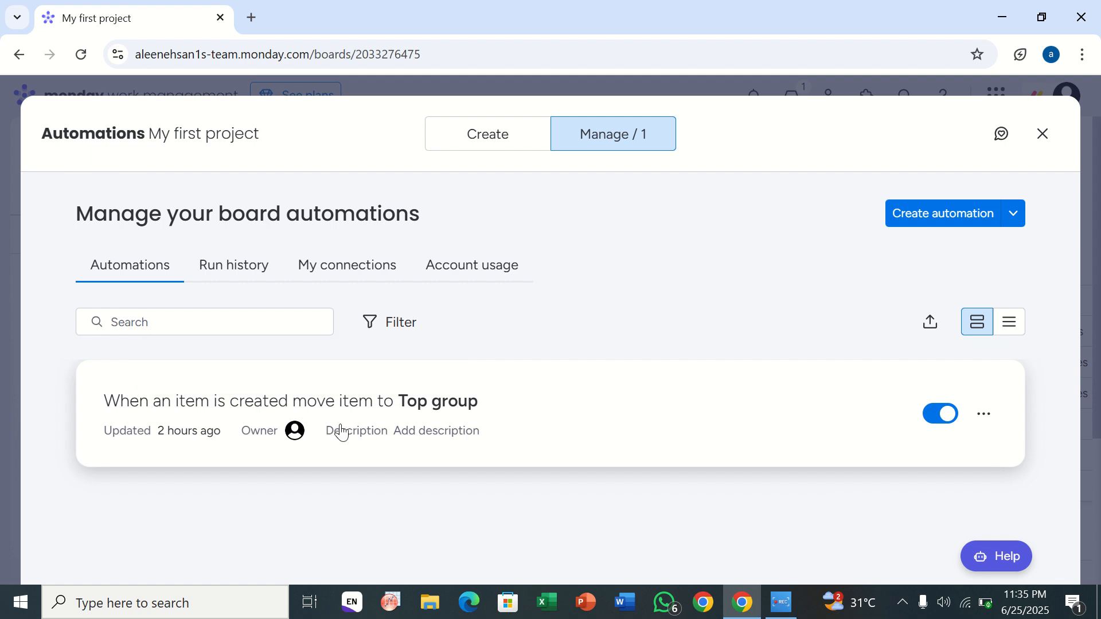
left_click(988, 422)
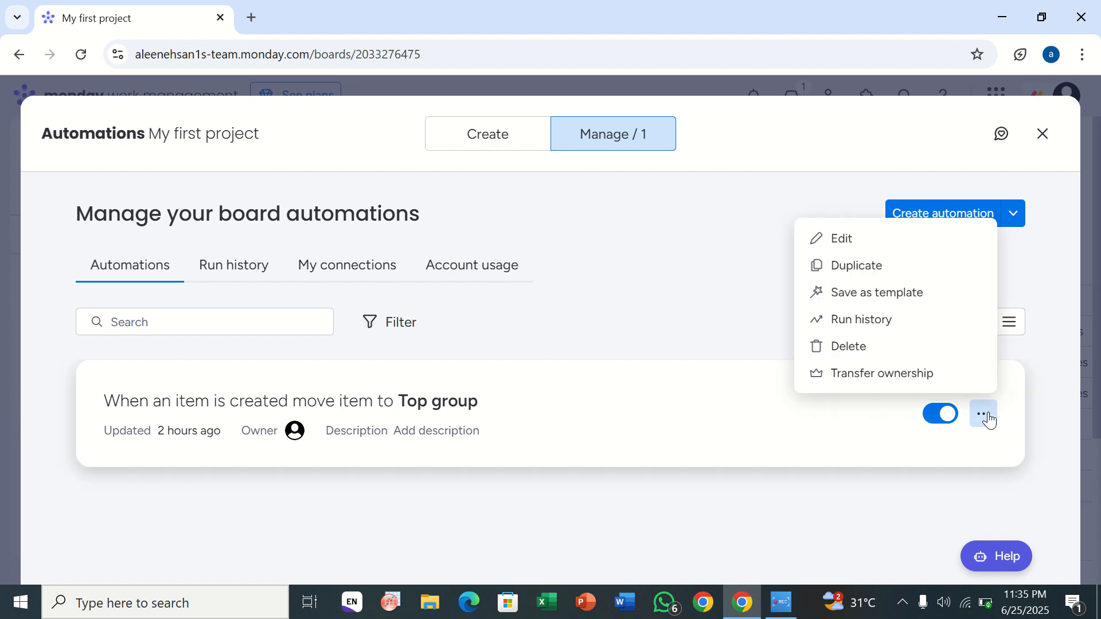
left_click(860, 347)
left_click(690, 411)
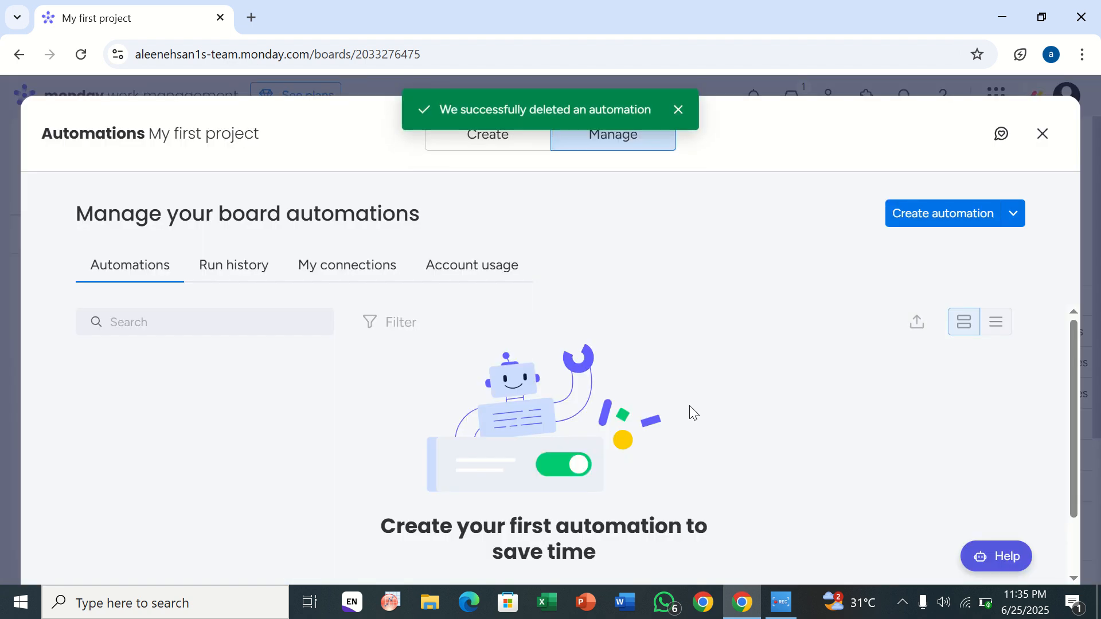
left_click(1048, 134)
Step: Open the Gmail integration from the integrations offered for new automations on the board
left_click(831, 156)
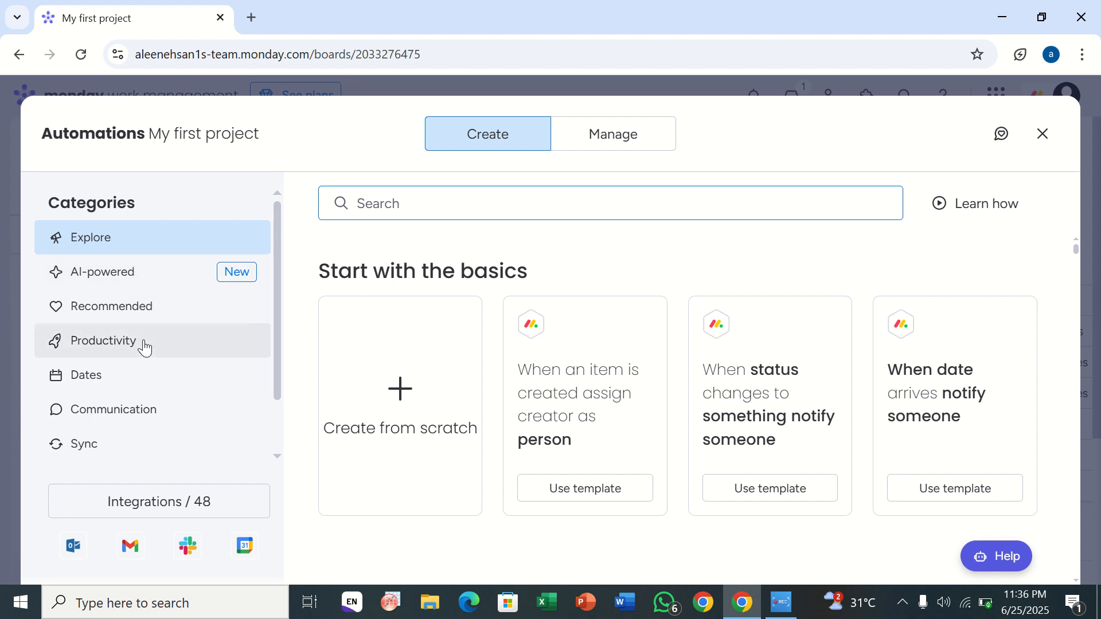
scroll(145, 346, "down", 2)
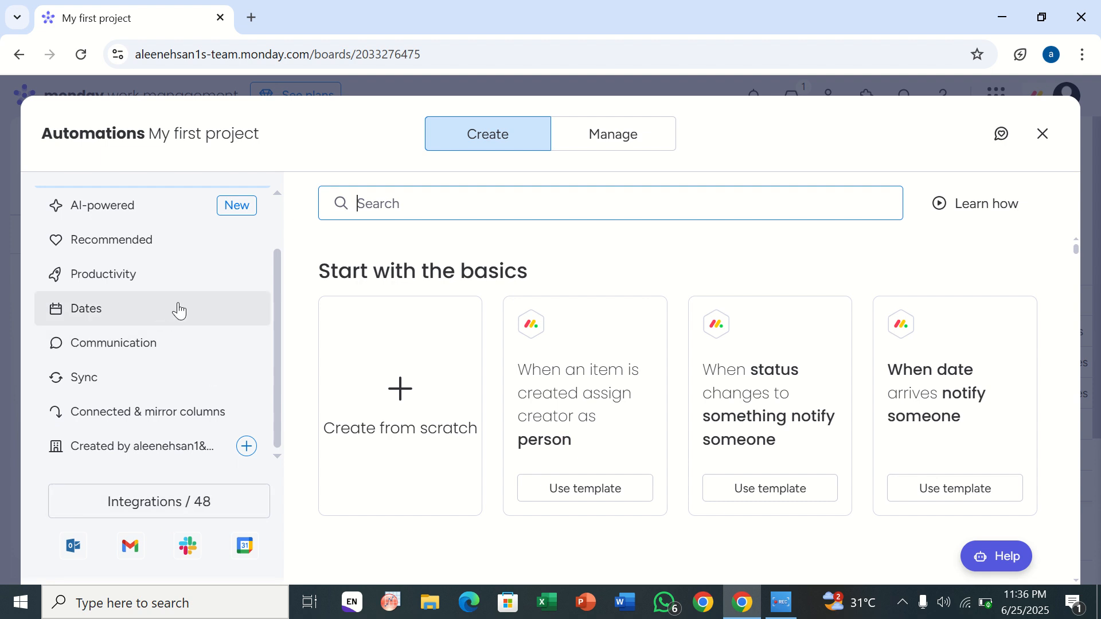
left_click(169, 510)
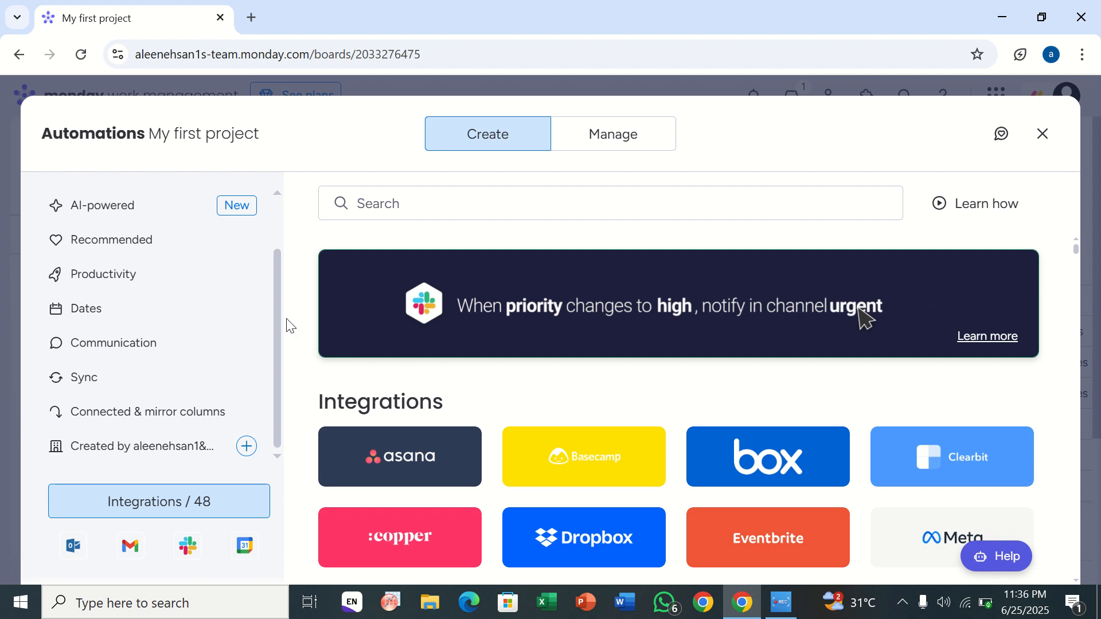
scroll(441, 394, "down", 4)
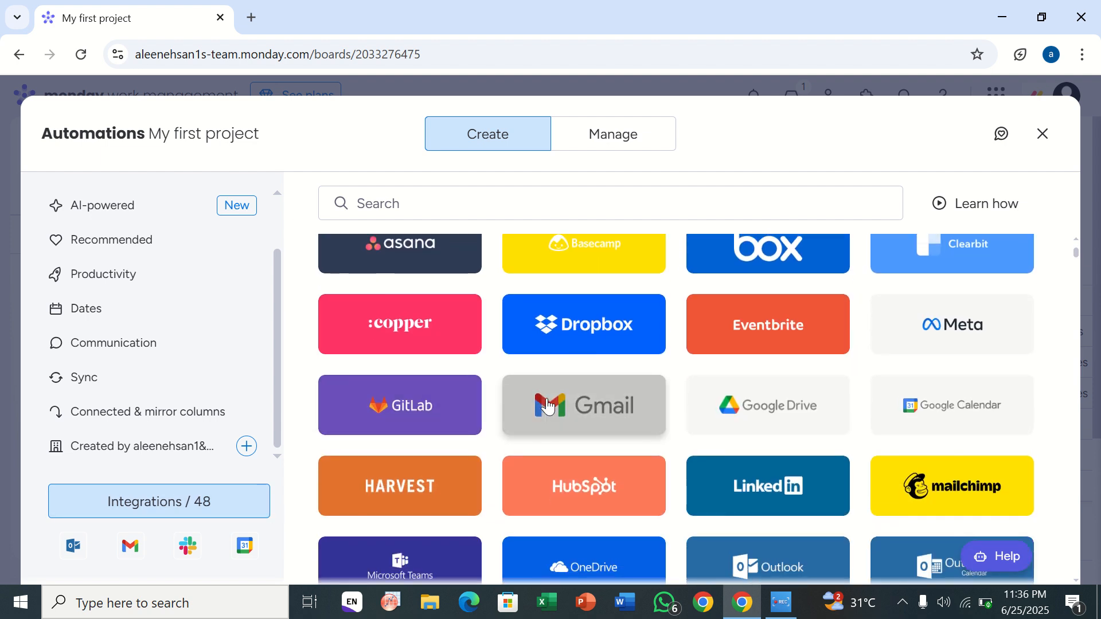
left_click(547, 405)
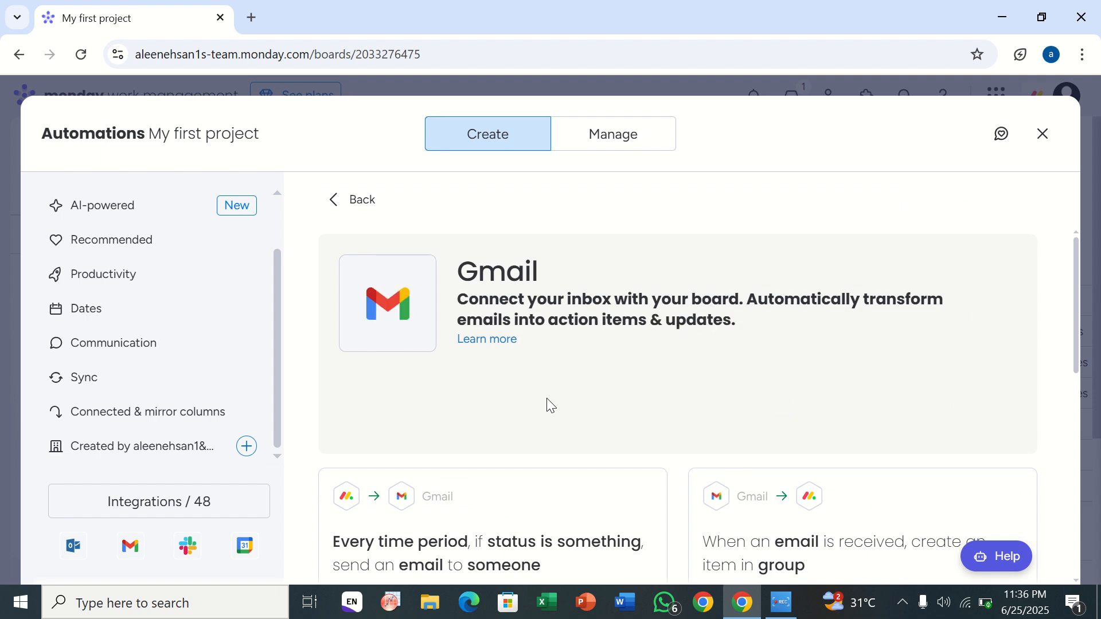
Step: Examine the Gmail automation templates, including their triggers and email actions
scroll(548, 404, "down", 3)
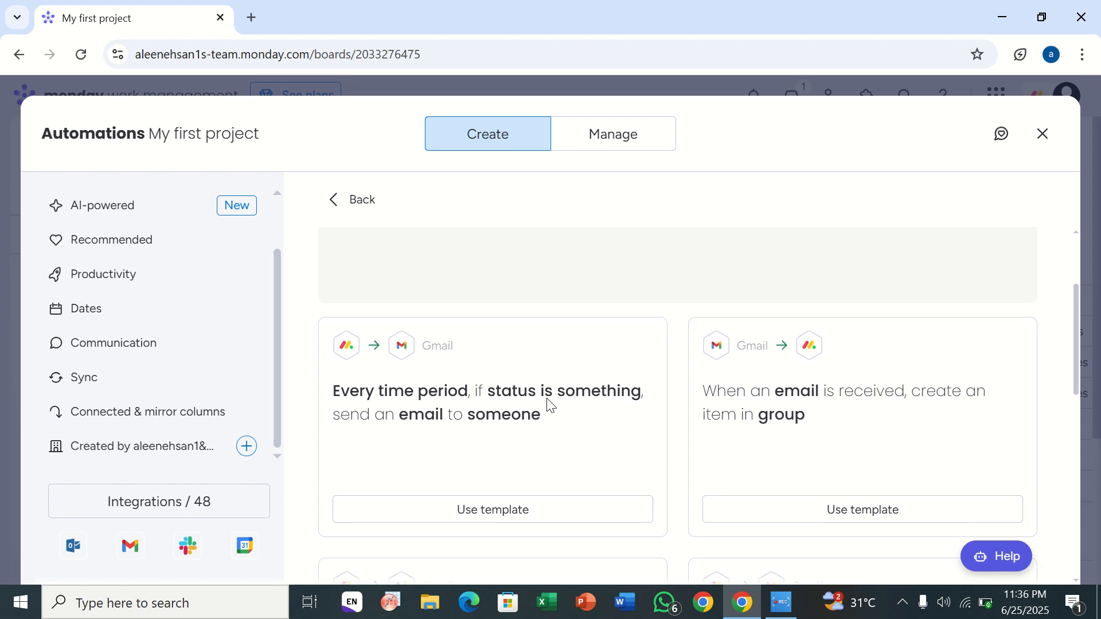
scroll(550, 404, "down", 3)
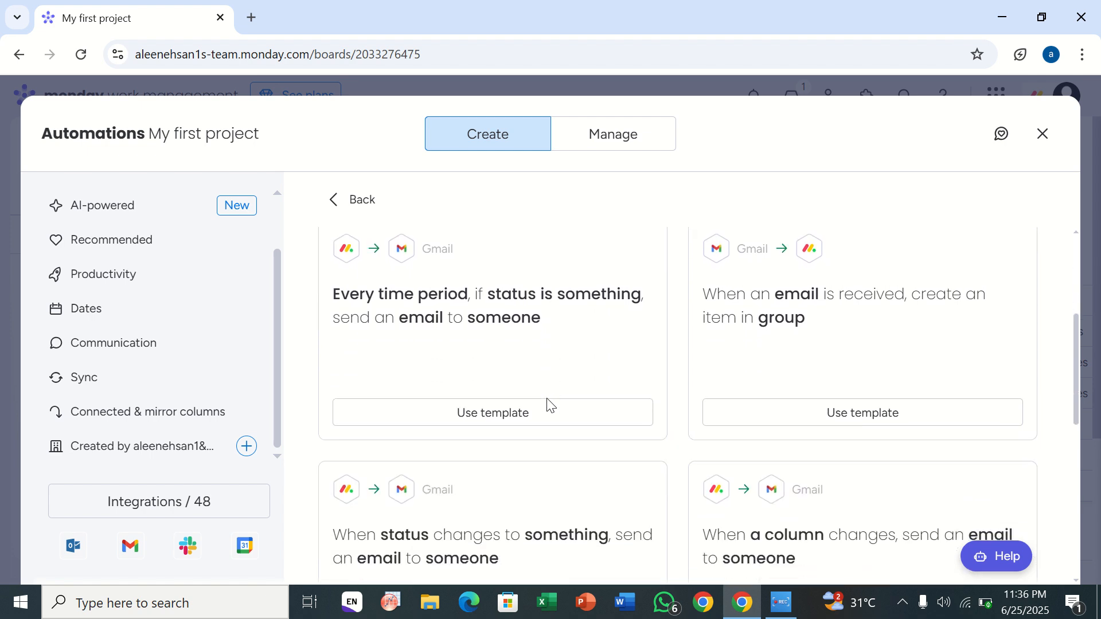
scroll(550, 404, "up", 1)
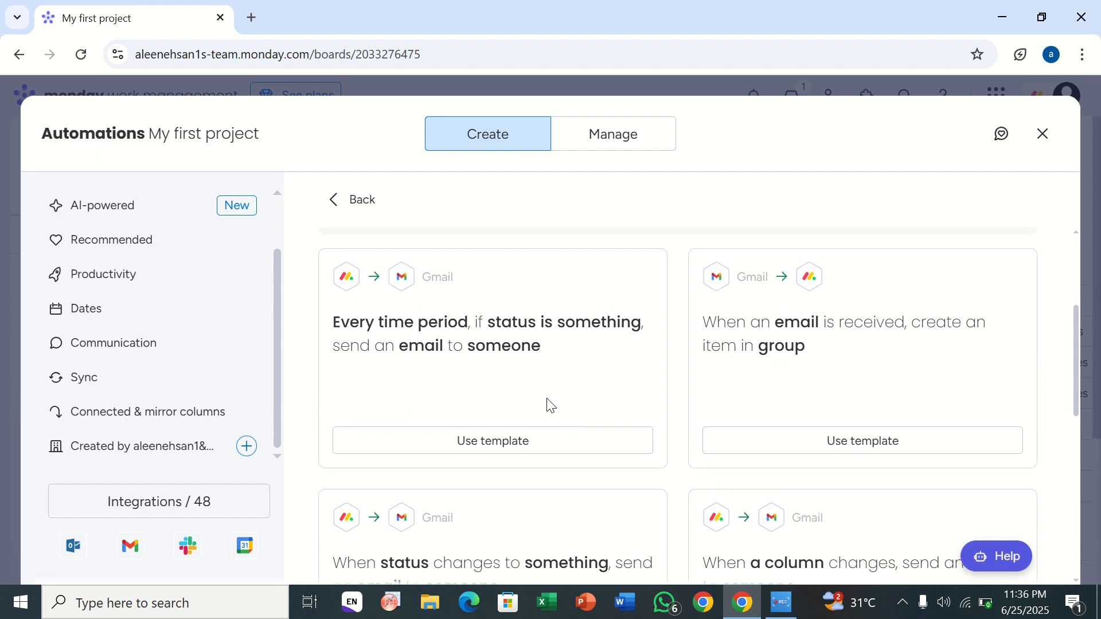
scroll(549, 405, "down", 3)
scroll(549, 405, "down", 4)
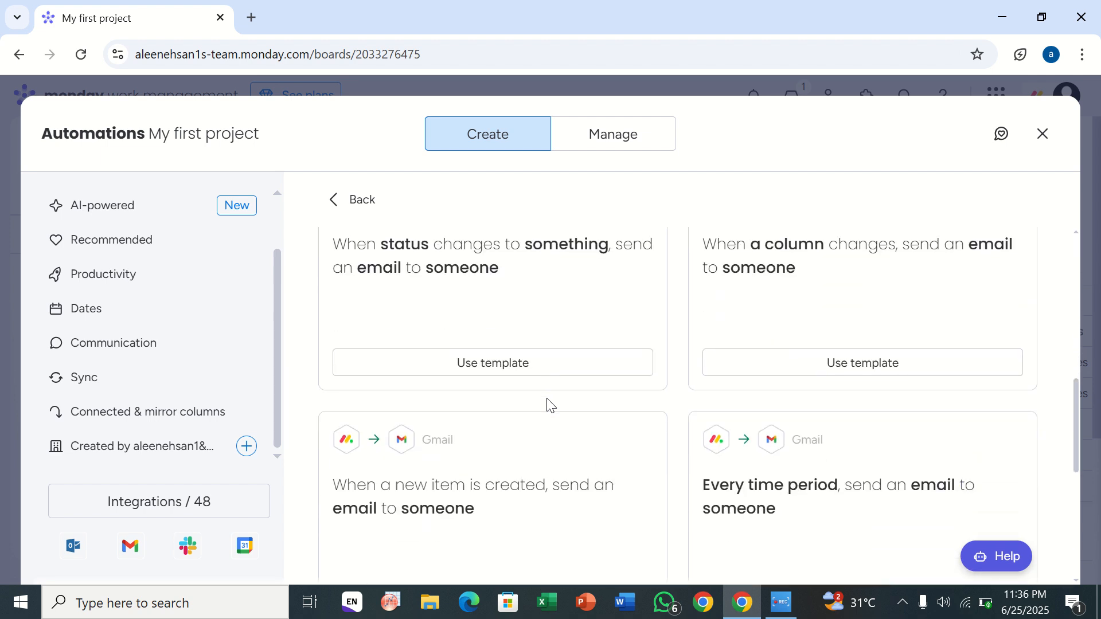
scroll(550, 405, "down", 5)
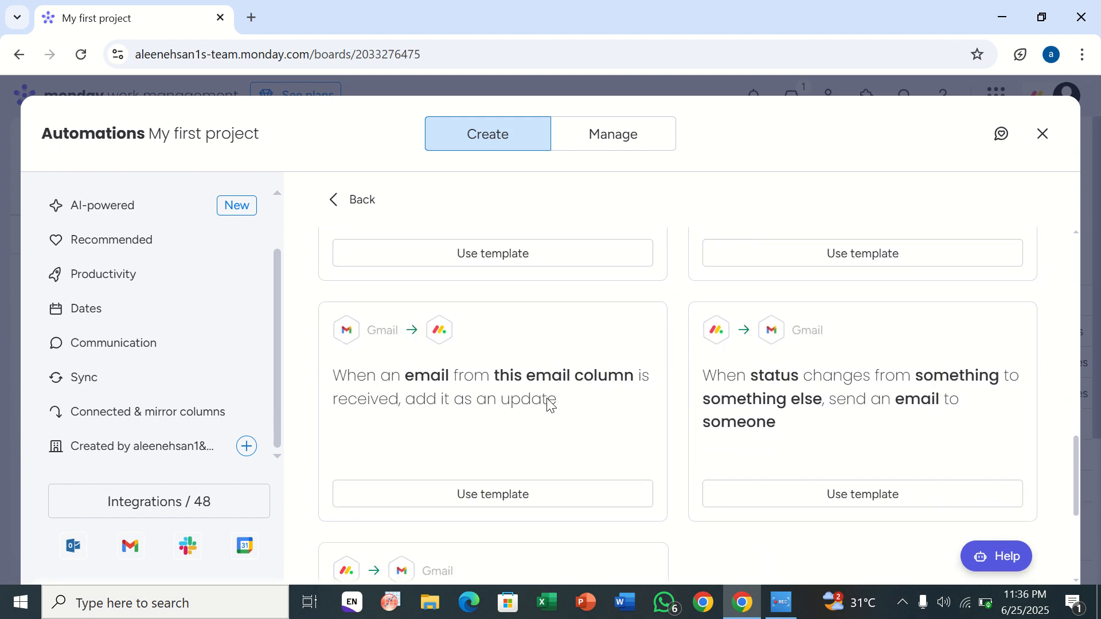
scroll(549, 404, "up", 12)
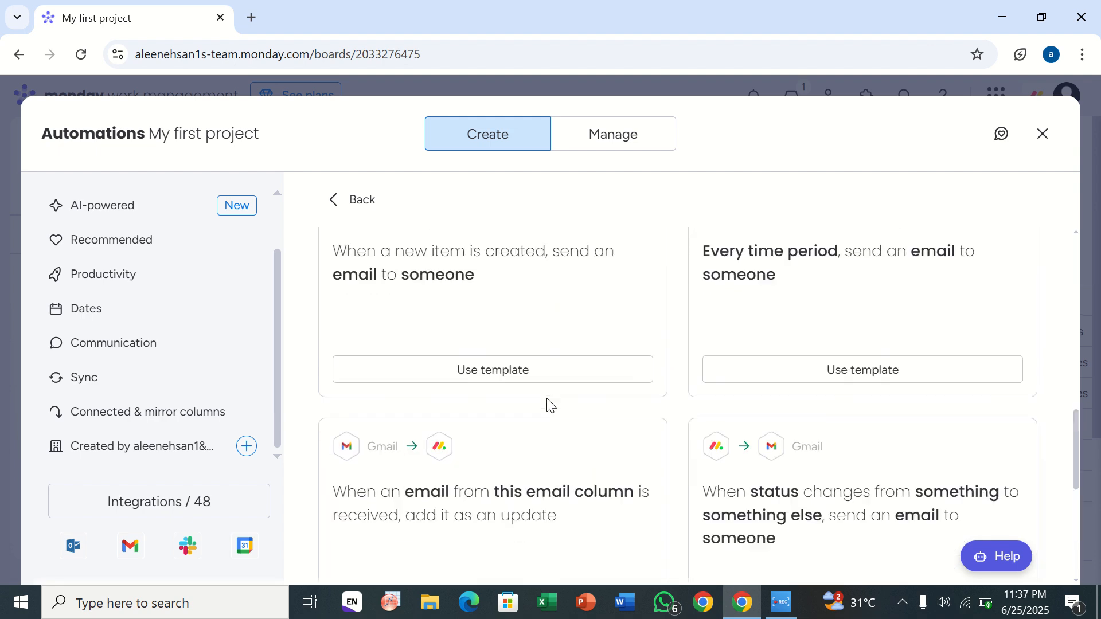
scroll(549, 405, "up", 5)
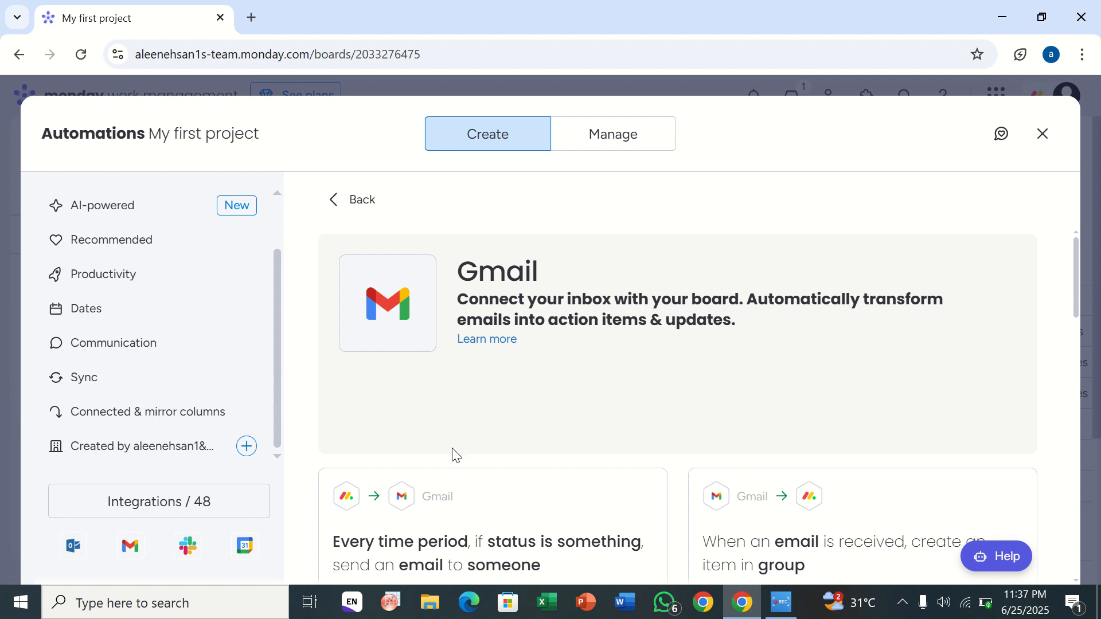
scroll(452, 450, "down", 4)
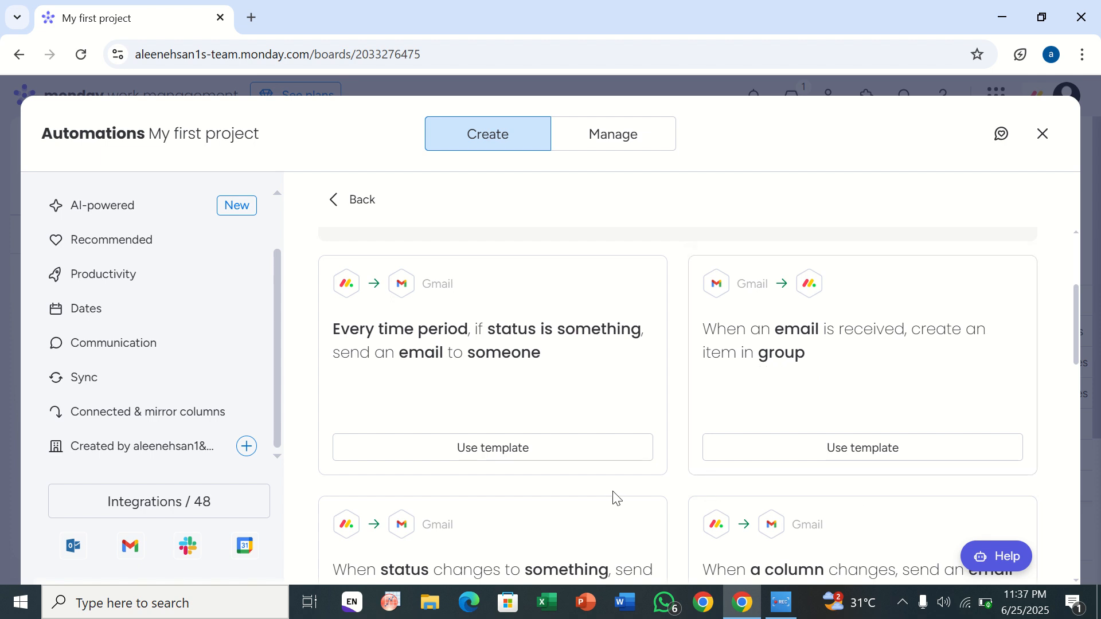
scroll(617, 497, "down", 4)
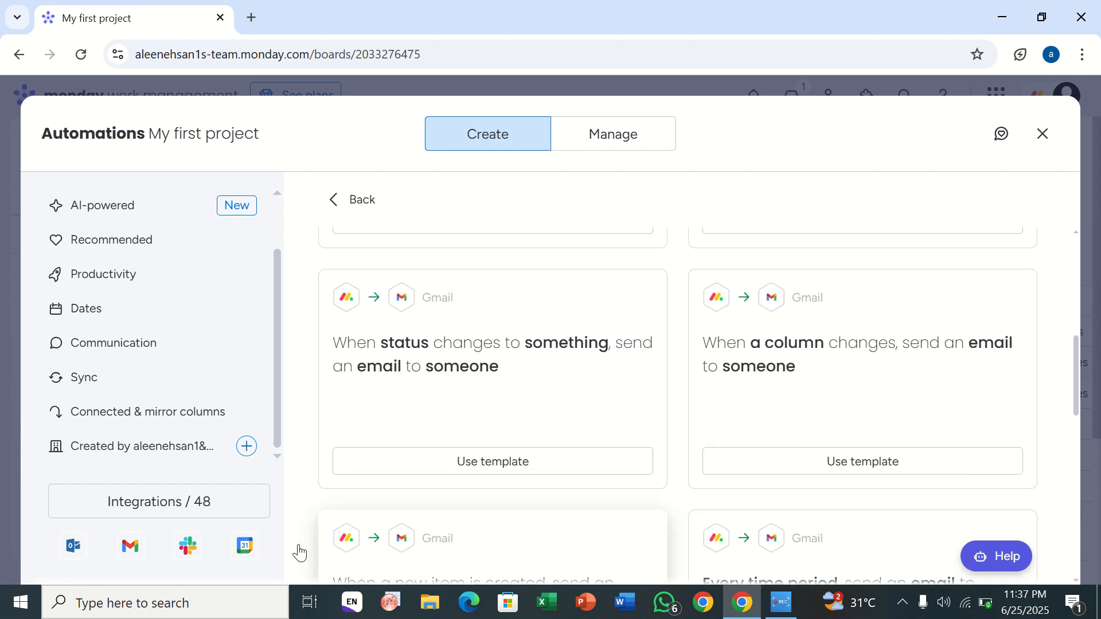
Step: Start a custom automation from scratch and set its trigger to "item created"
left_click(247, 448)
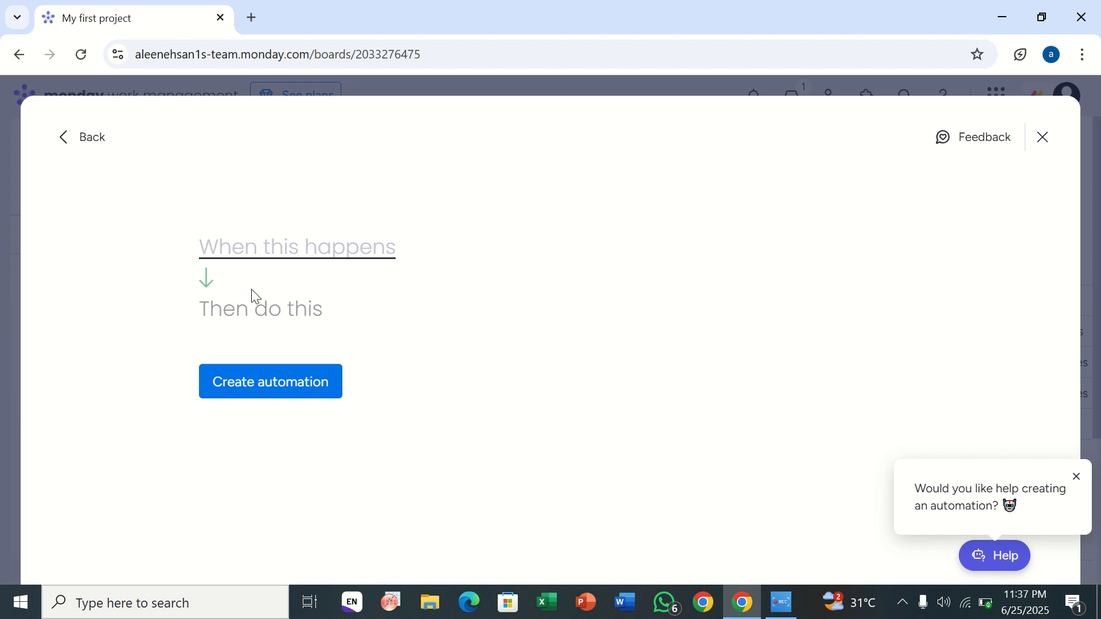
left_click(278, 261)
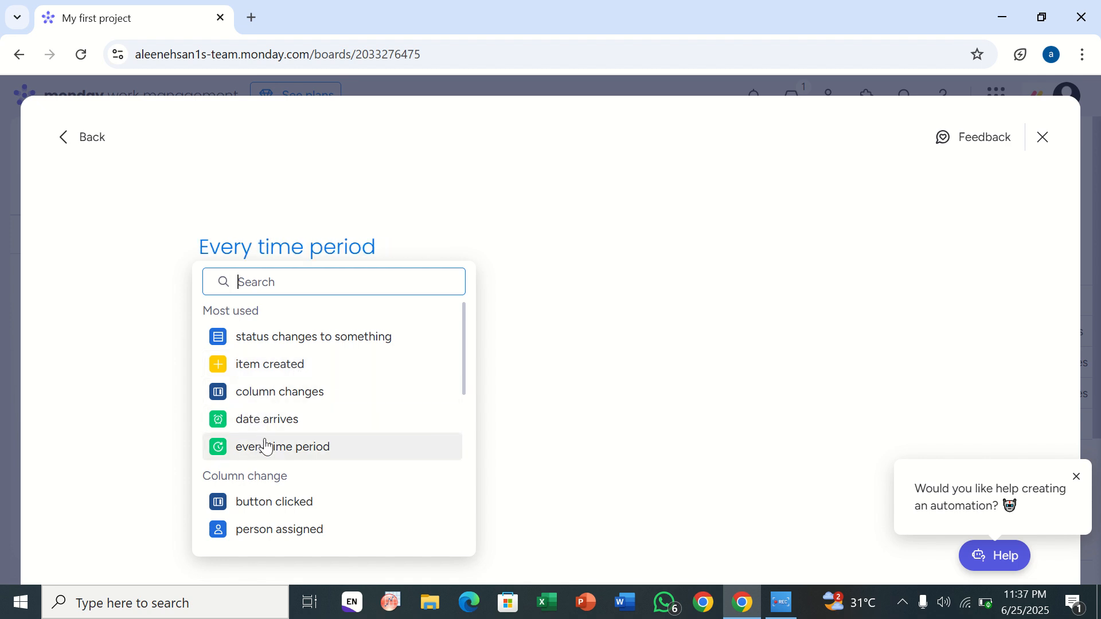
scroll(282, 463, "down", 3)
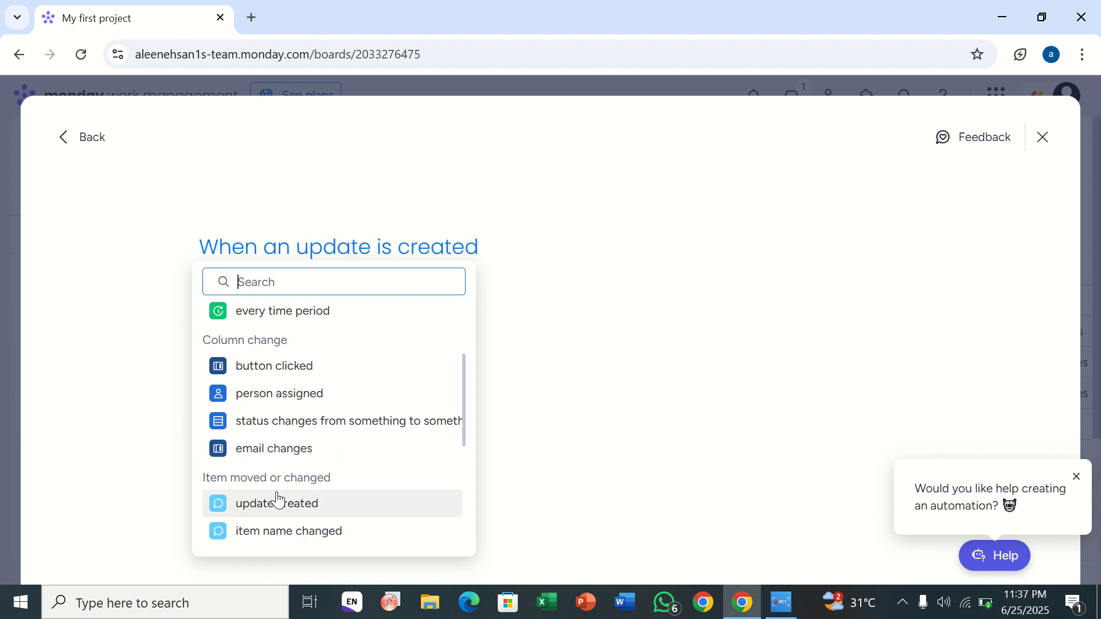
scroll(278, 500, "down", 2)
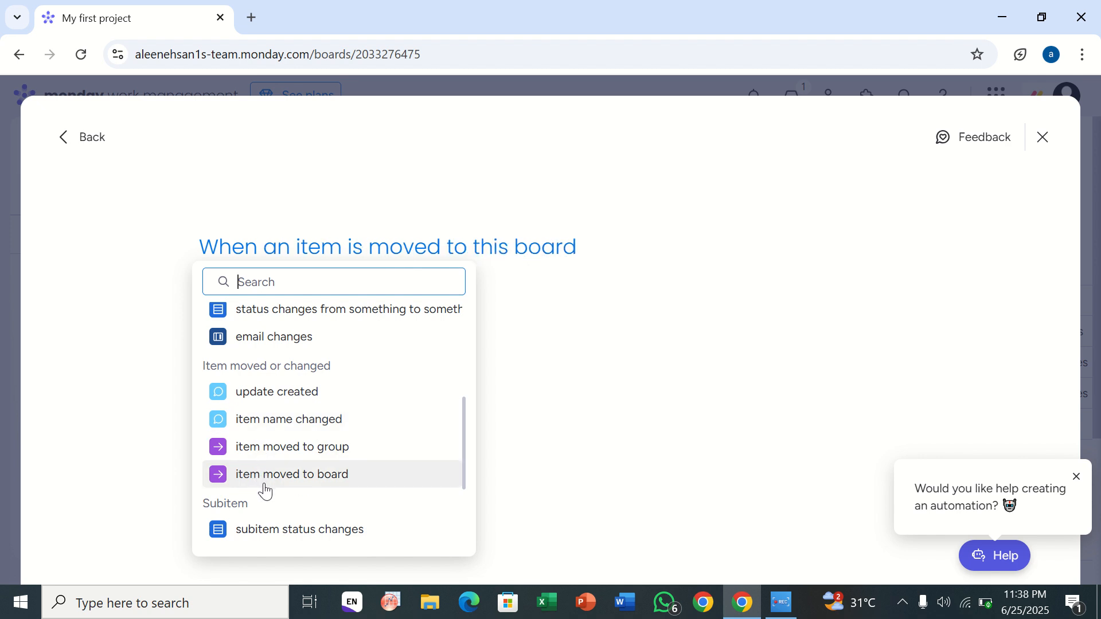
scroll(266, 490, "down", 2)
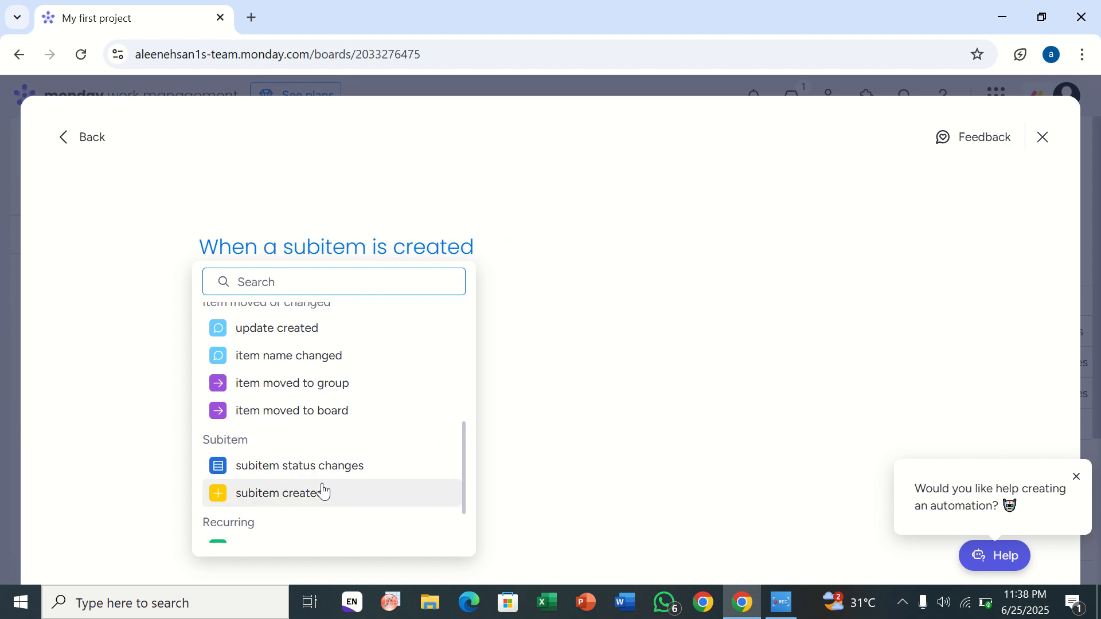
scroll(285, 522, "down", 2)
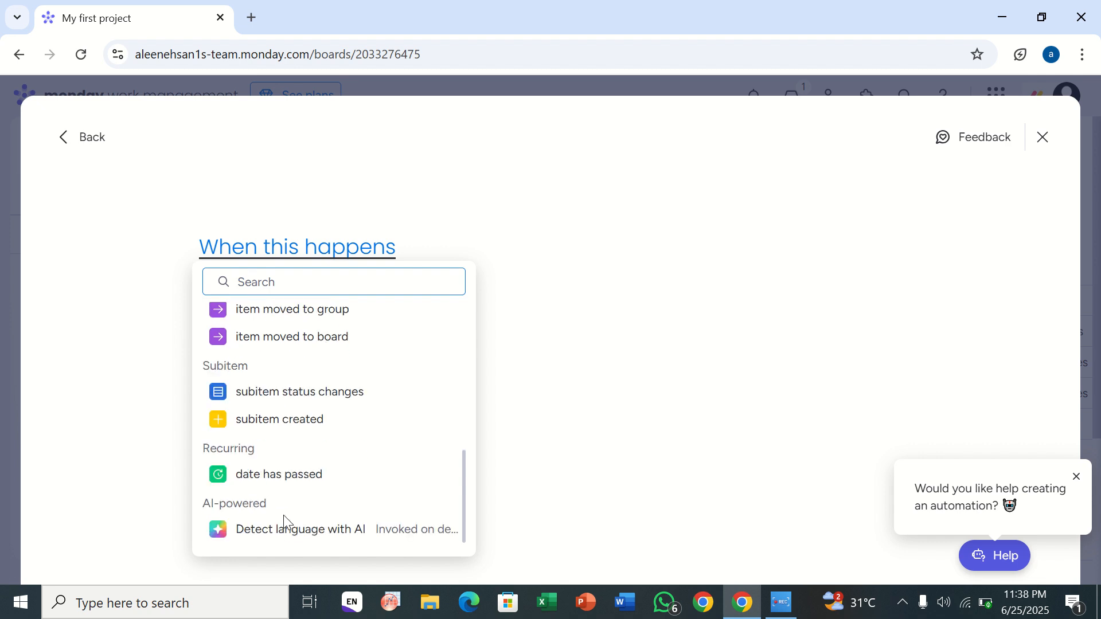
scroll(285, 521, "up", 10)
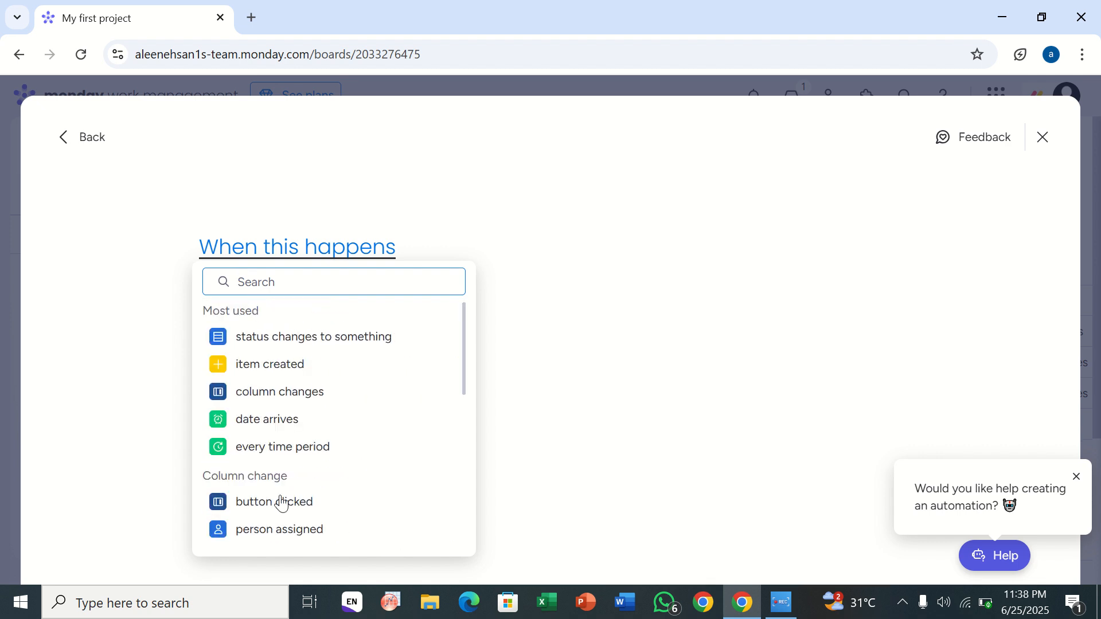
left_click(245, 373)
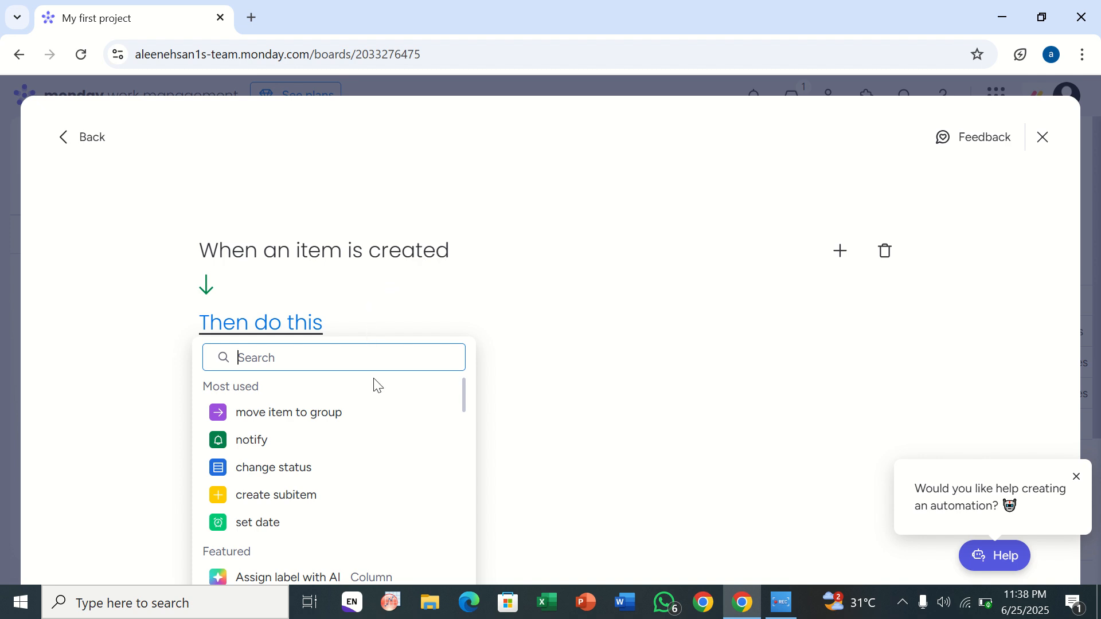
Step: Set the automation's action to Gmail "send email" and open its email subject and message editor
scroll(376, 385, "down", 3)
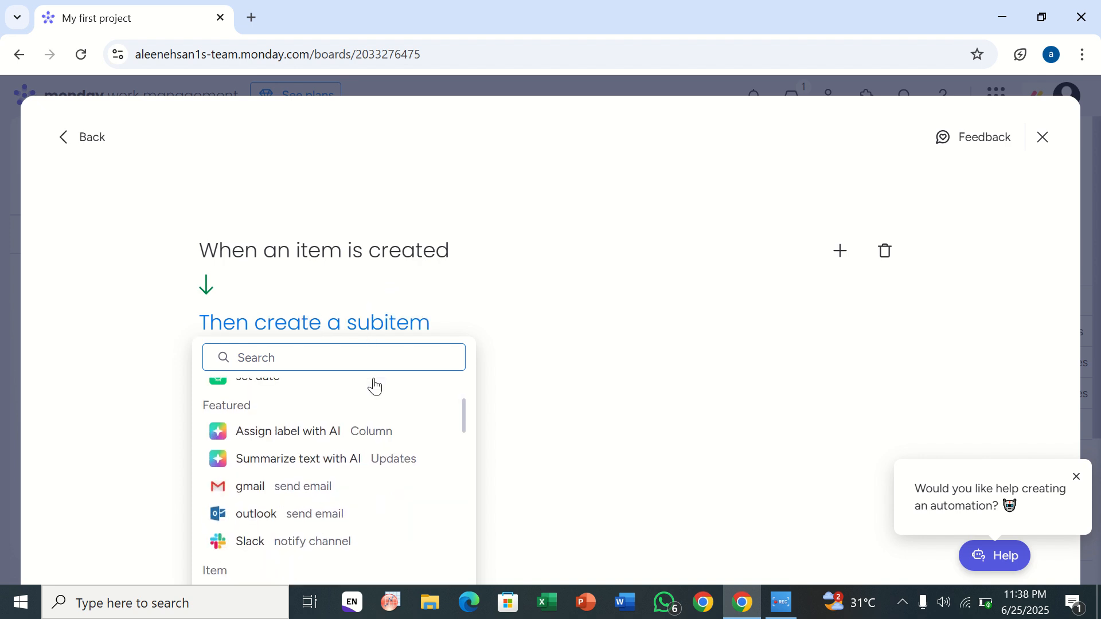
left_click(295, 490)
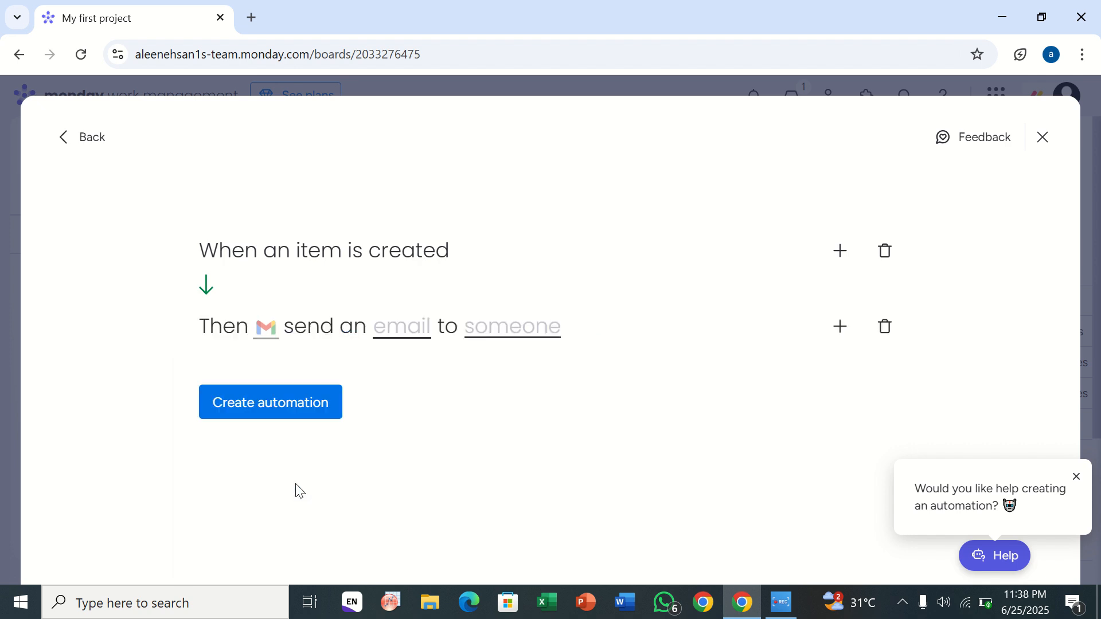
left_click(386, 337)
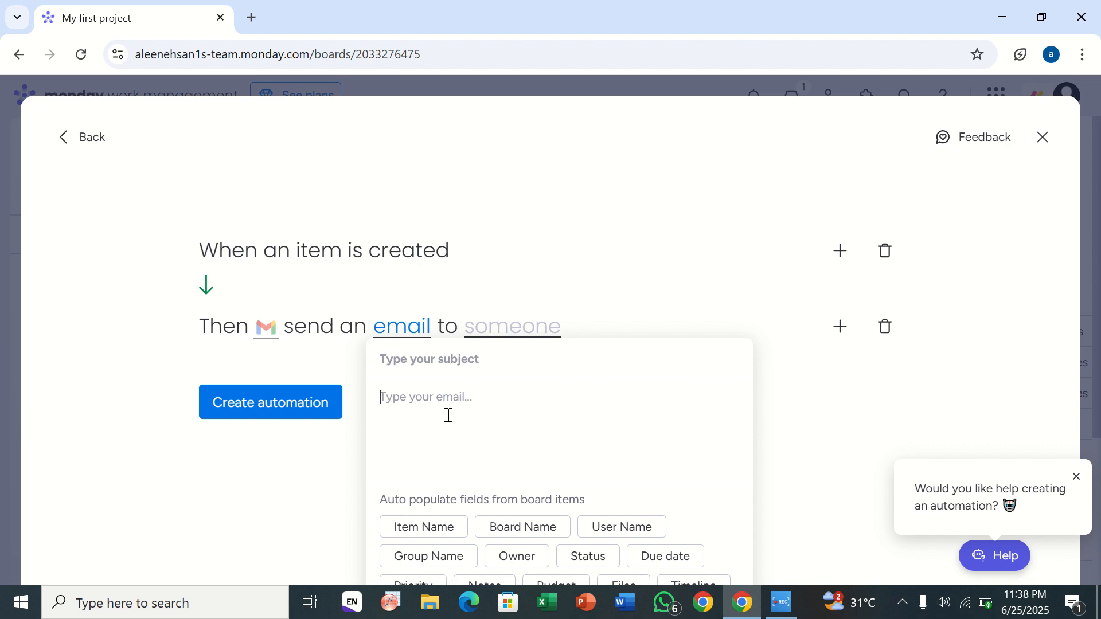
type("abcdef")
Step: Examine the email recipient choices, including the People (column) and Team member options
left_click(523, 337)
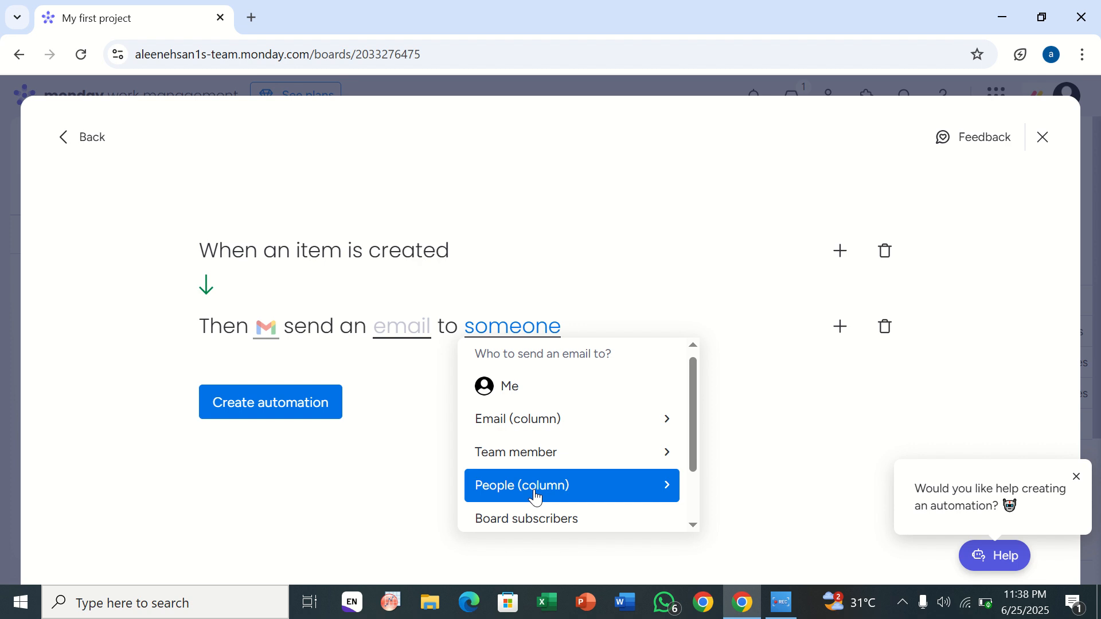
left_click(668, 491)
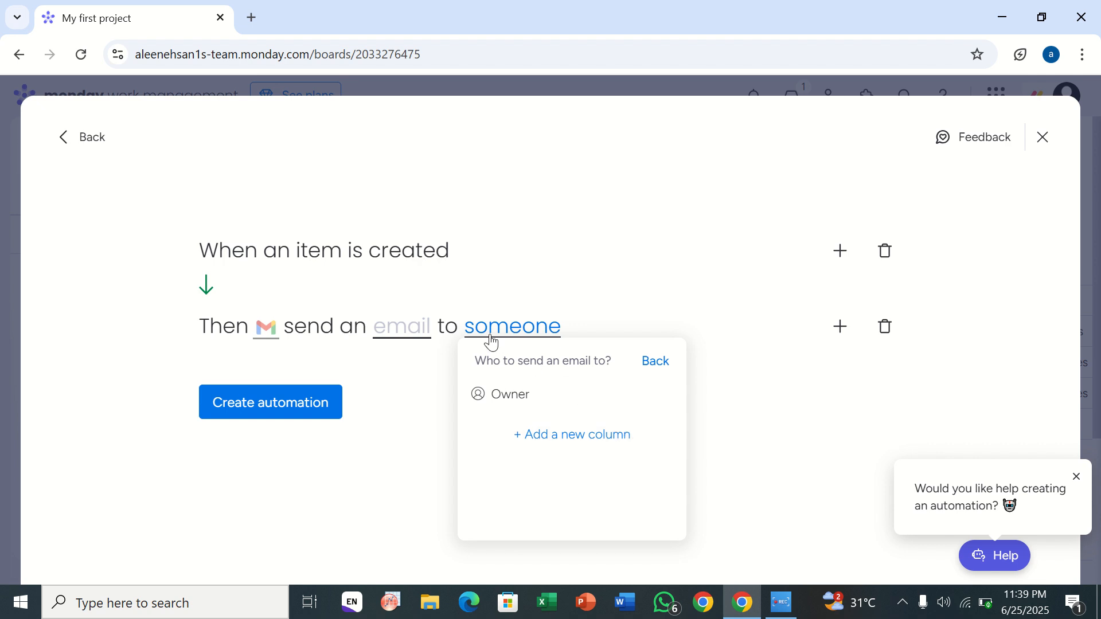
left_click(524, 342)
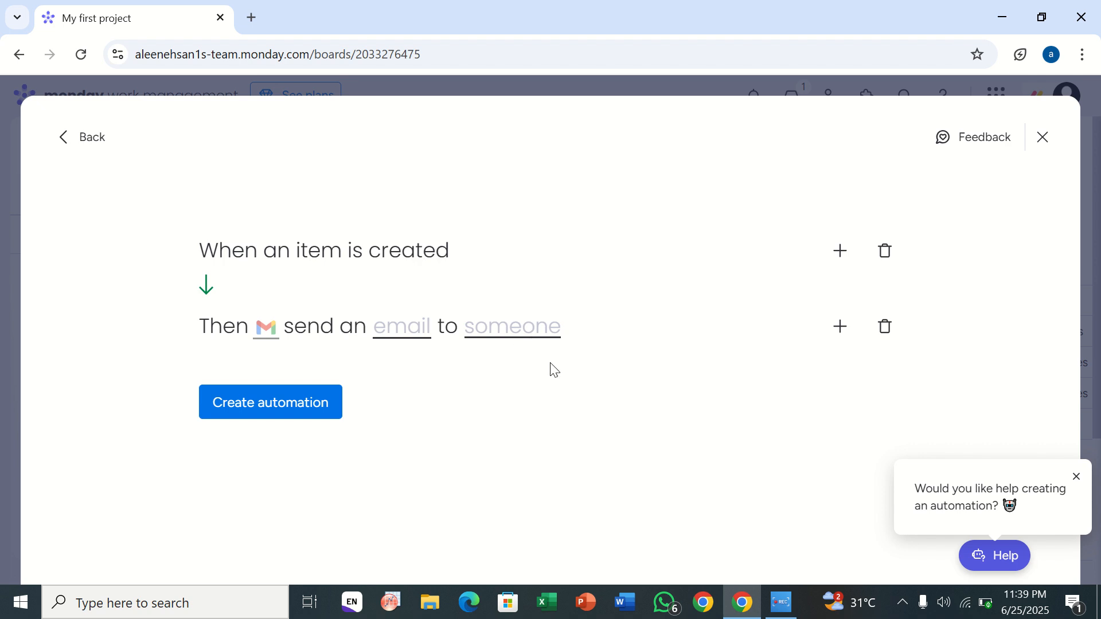
left_click(539, 342)
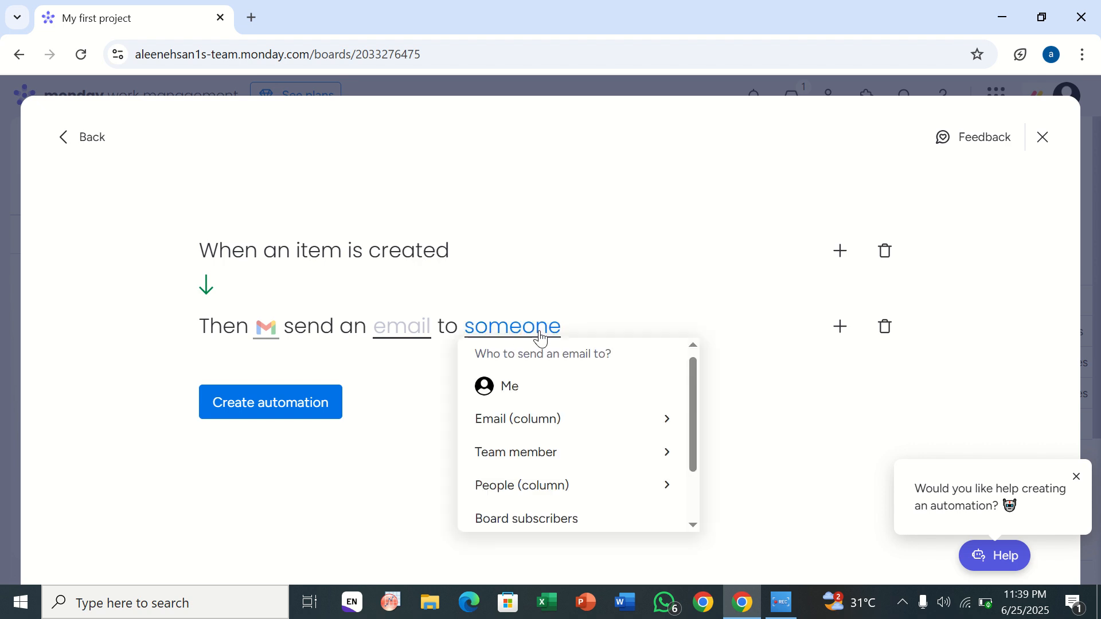
left_click(546, 450)
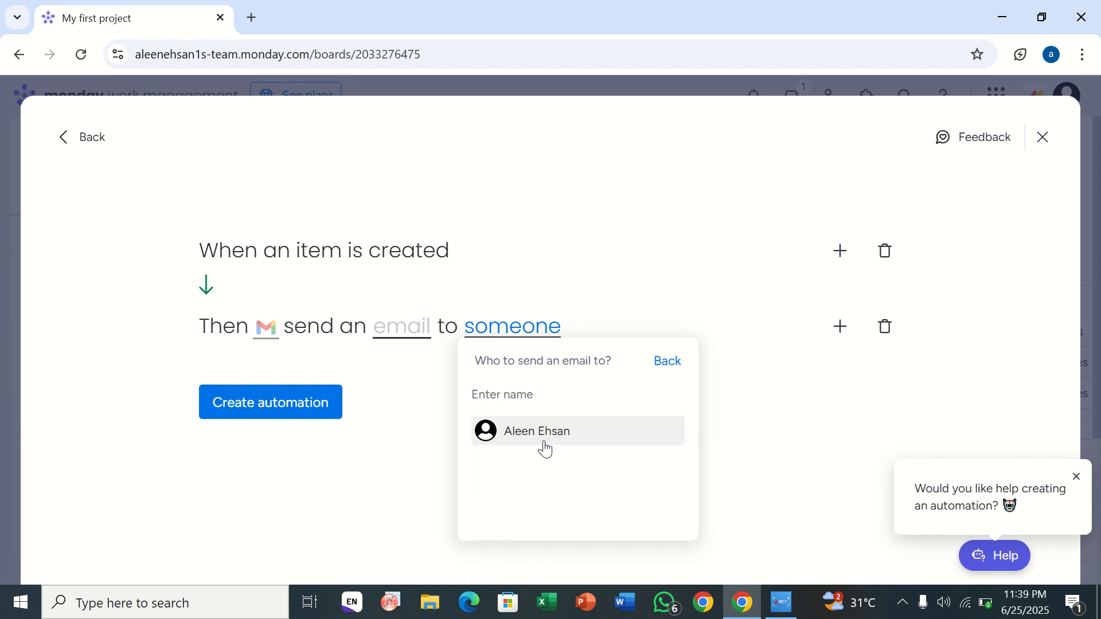
Step: Set the Gmail action's email recipient to Board subscribers and try to create the automation
left_click(528, 342)
left_click(529, 342)
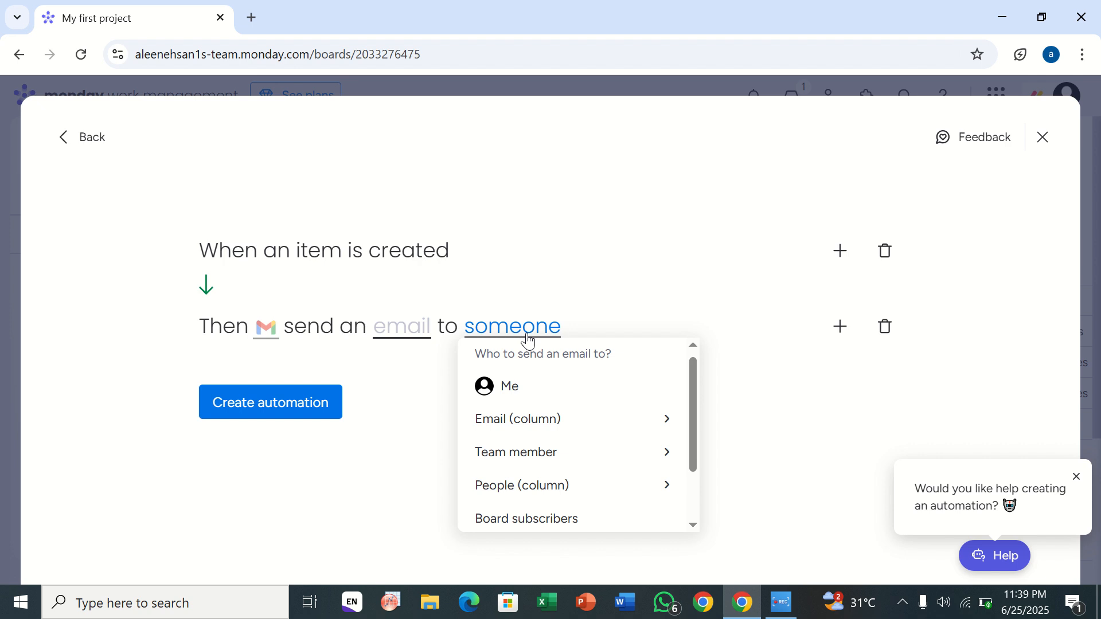
left_click(504, 519)
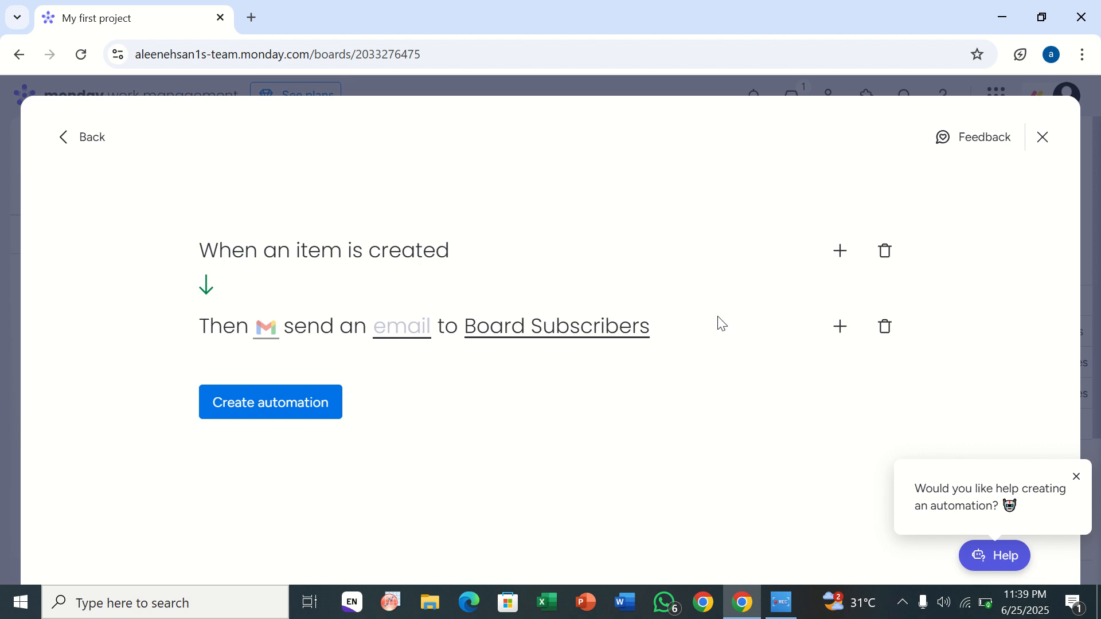
left_click(304, 408)
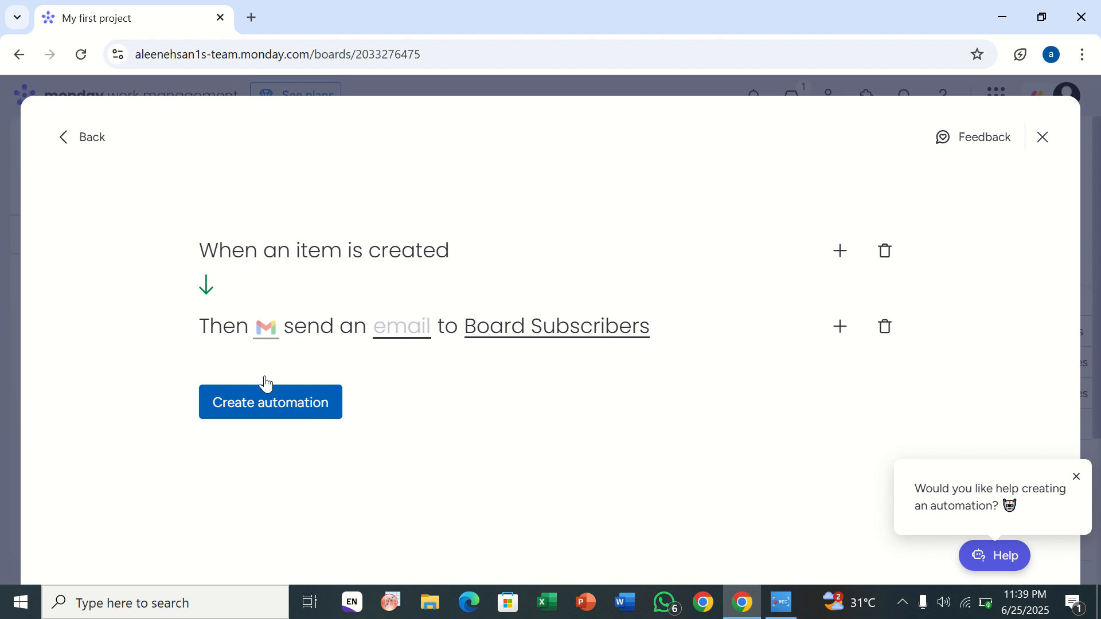
Step: Fill the email subject with the Item Name field and the message with "abcd", and try to create the automation
left_click(403, 328)
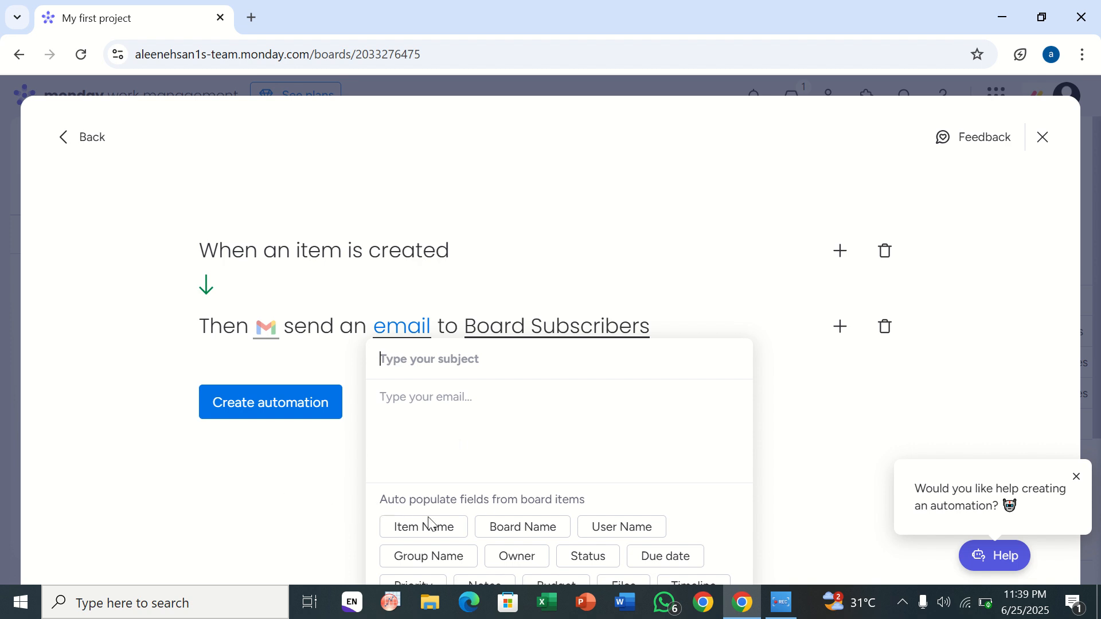
left_click(433, 535)
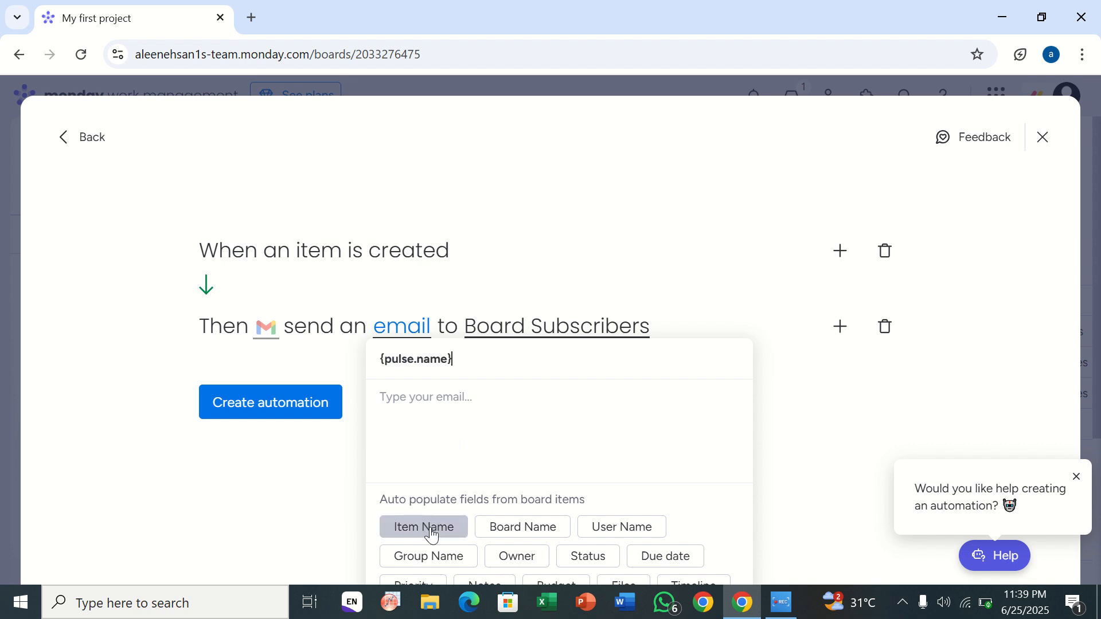
left_click(447, 422)
type("abcd")
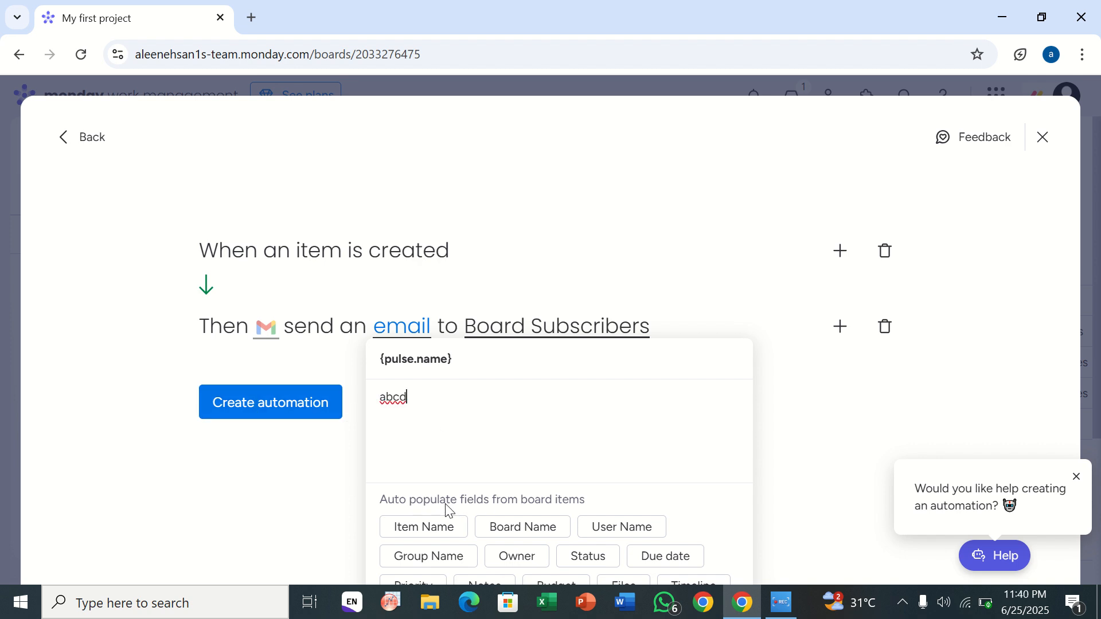
left_click(252, 423)
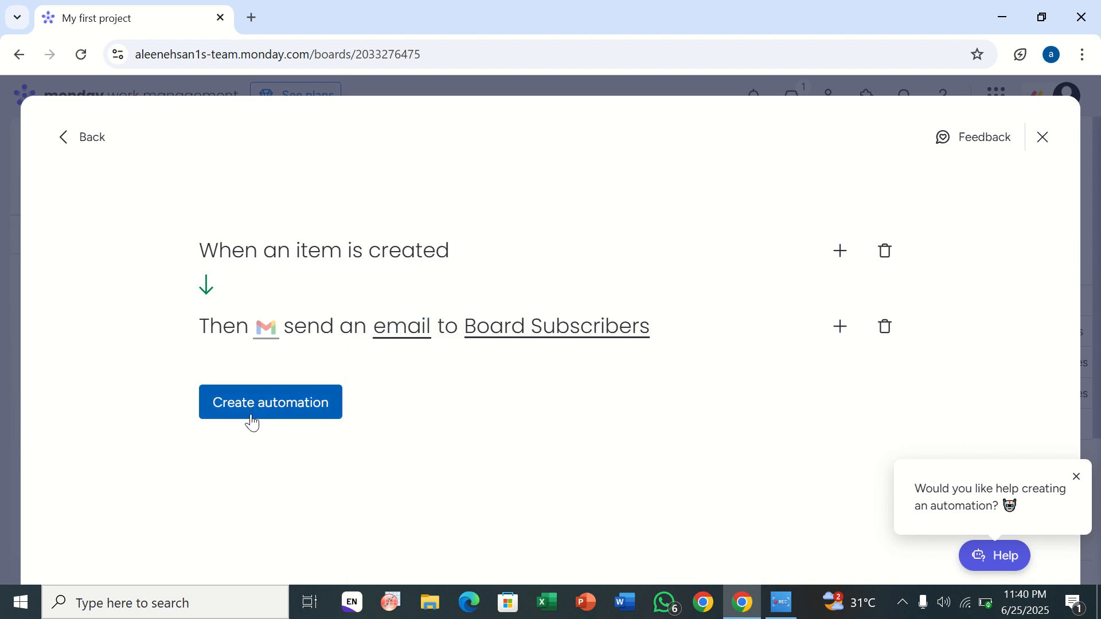
left_click(264, 330)
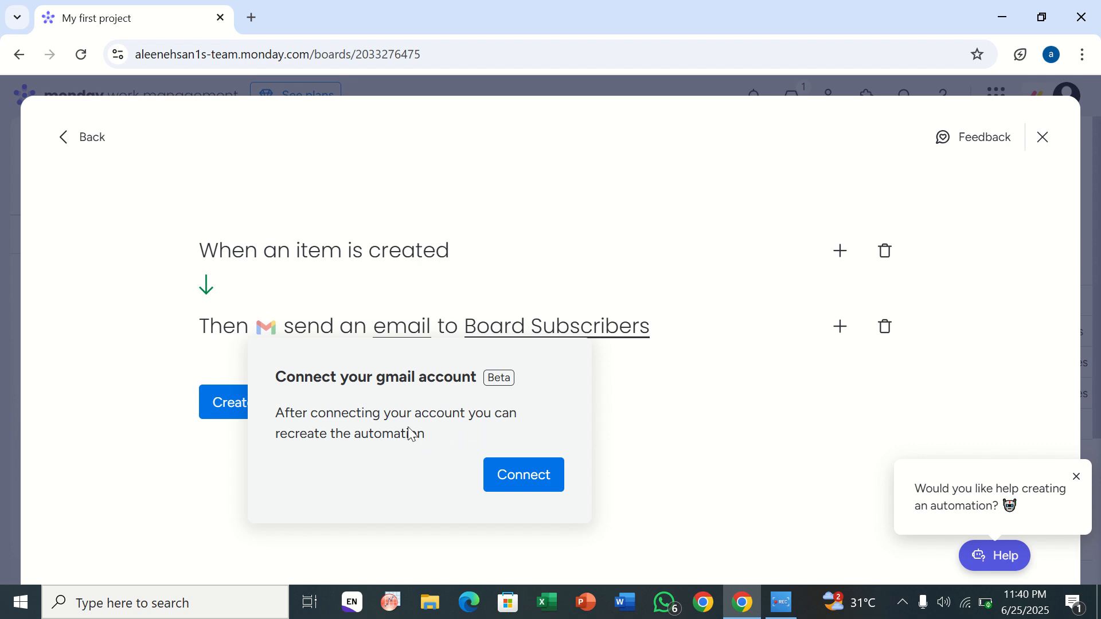
left_click(494, 469)
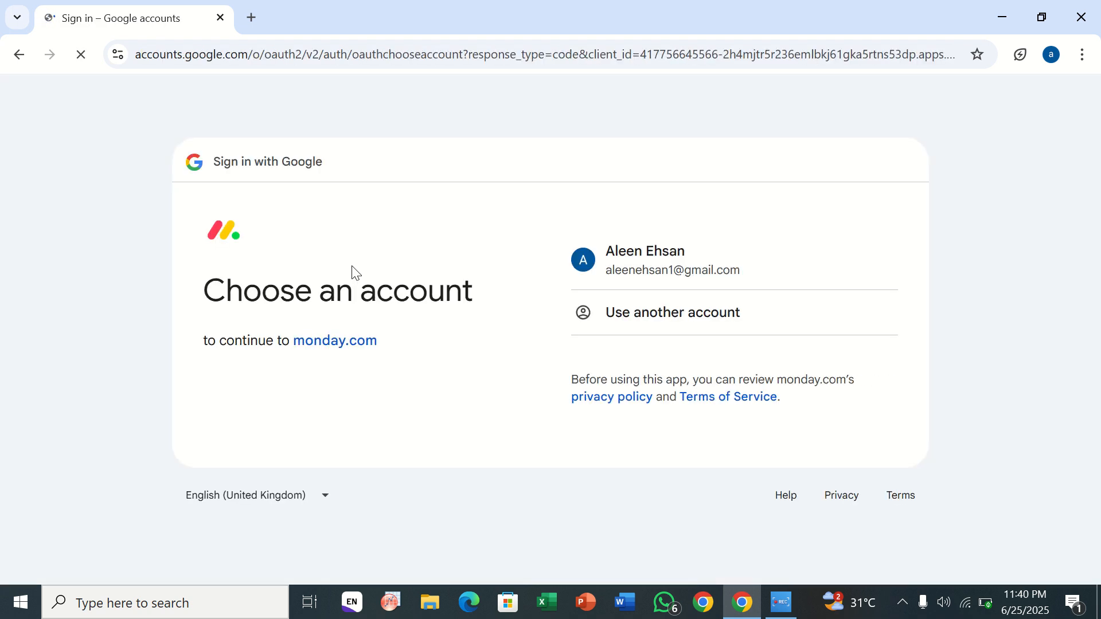
left_click(21, 54)
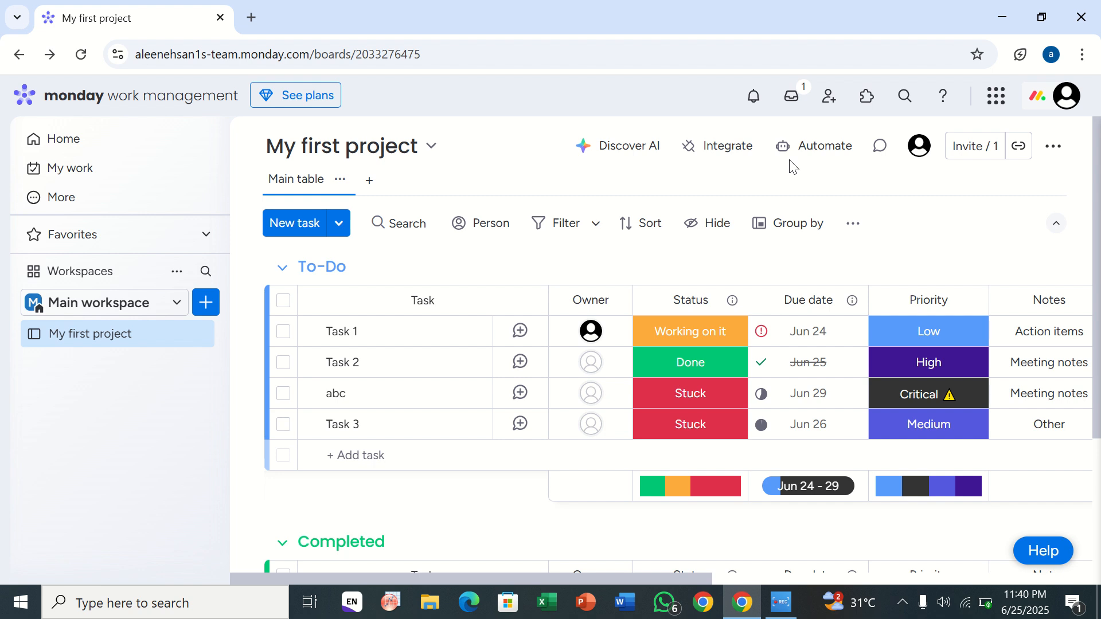
left_click(828, 151)
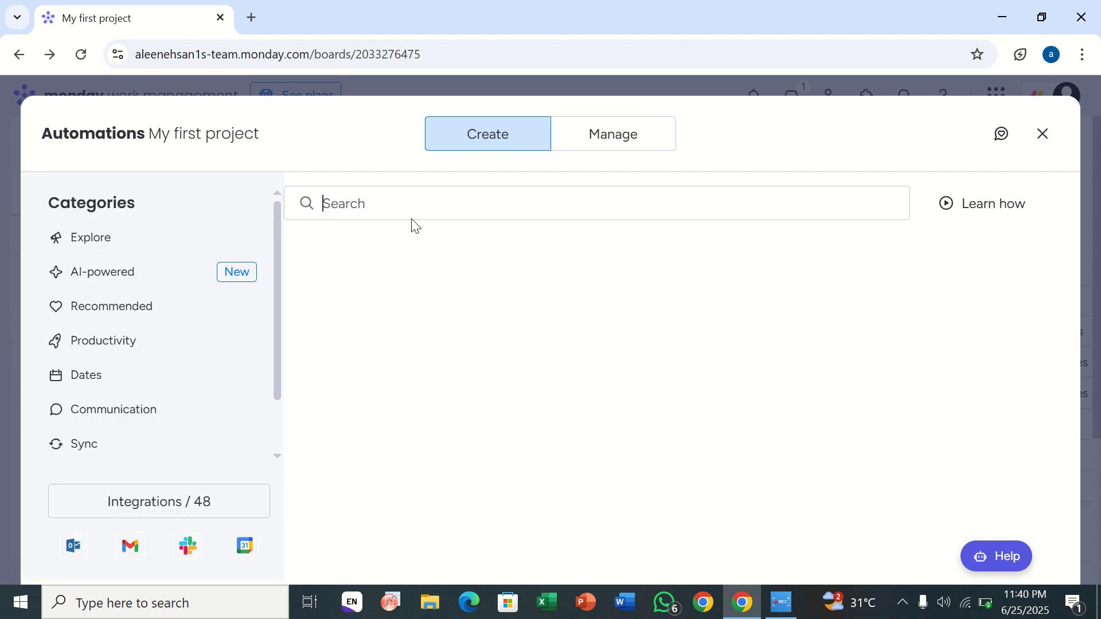
left_click(130, 517)
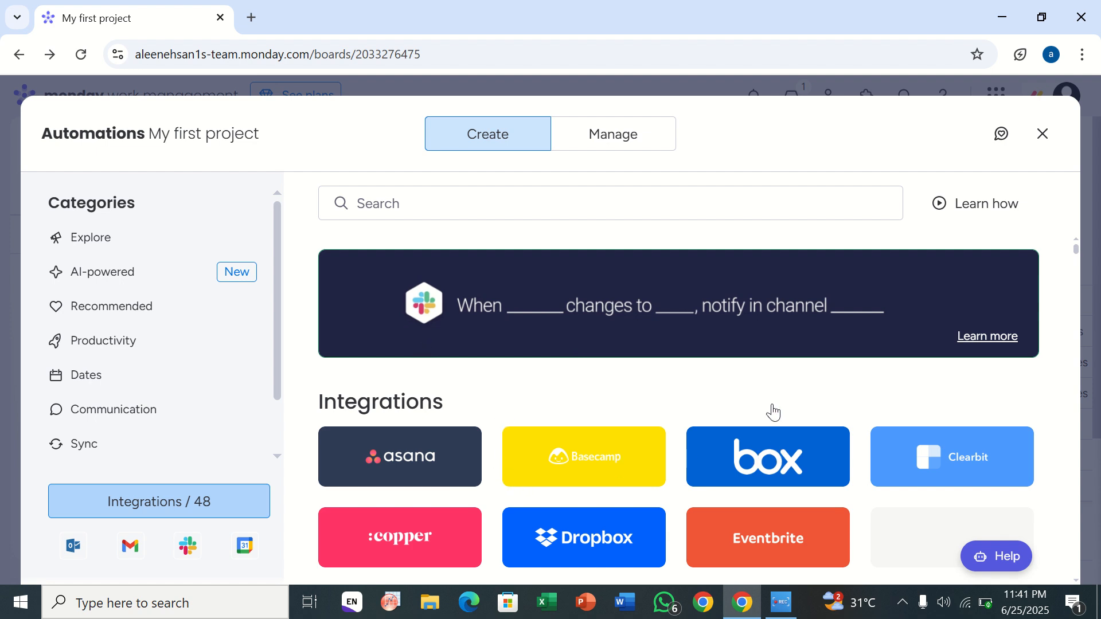
scroll(773, 411, "down", 4)
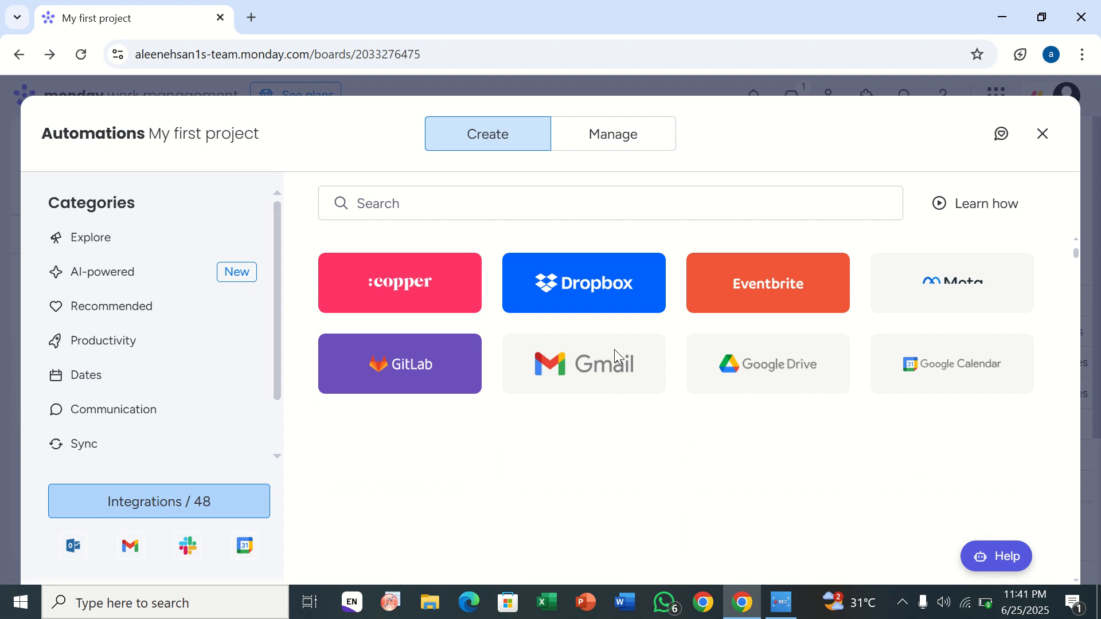
left_click(589, 377)
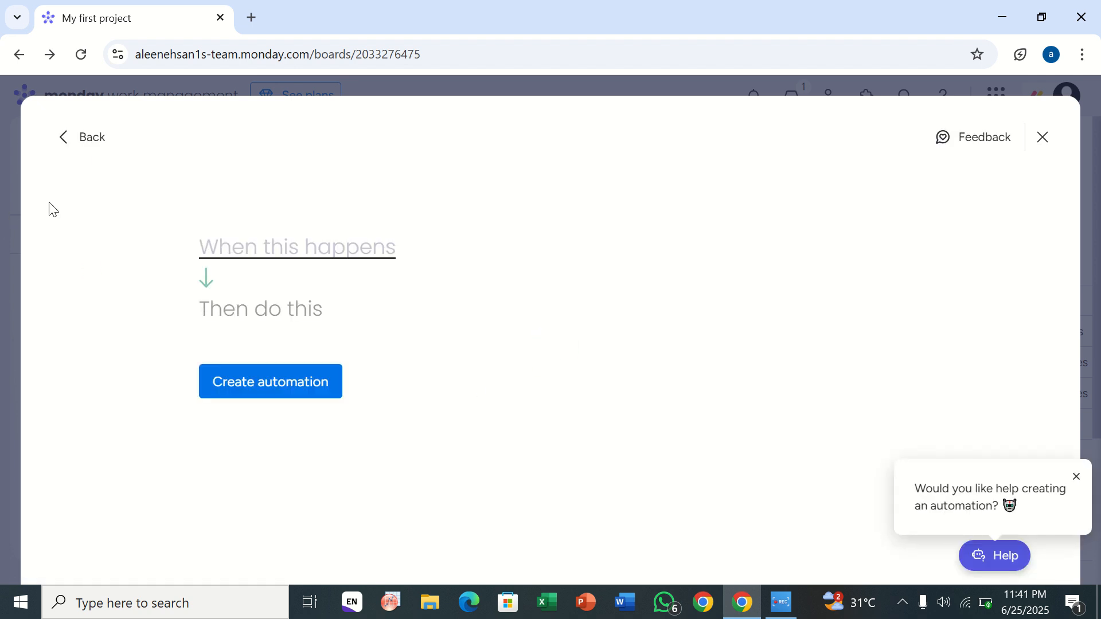
left_click(68, 136)
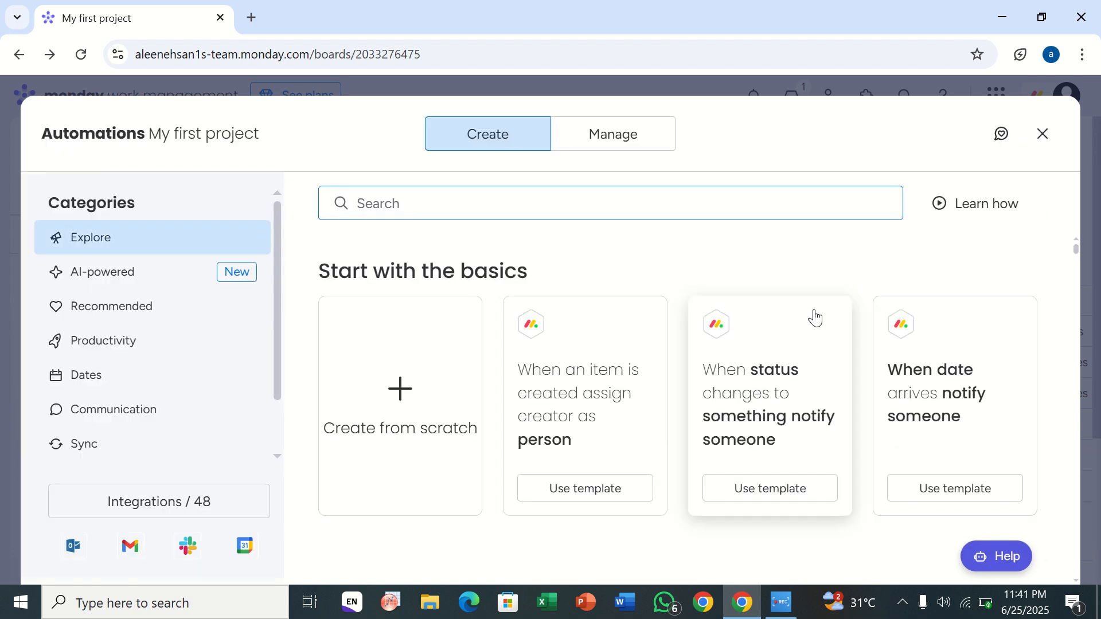
left_click(1047, 138)
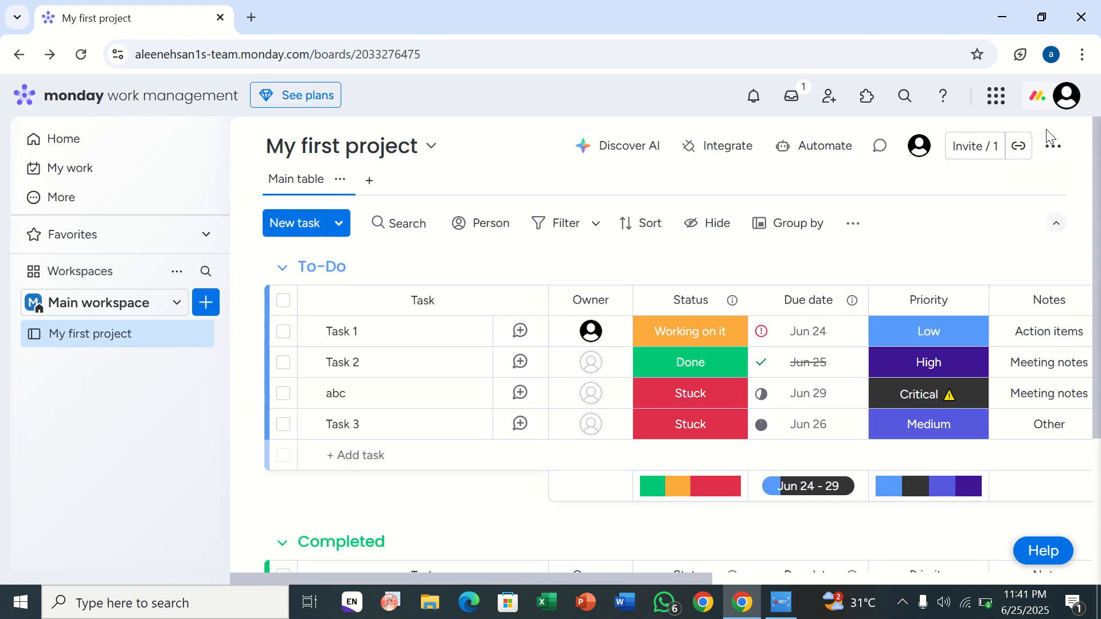
Step: Open the Gmail integration's automation templates for the board
left_click(824, 148)
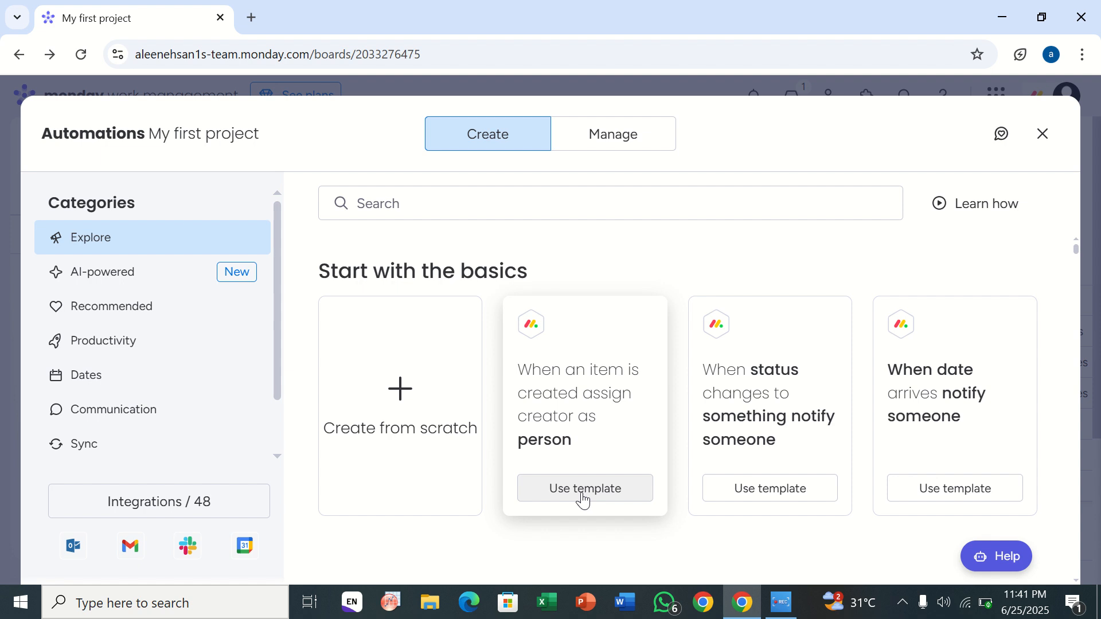
left_click(143, 510)
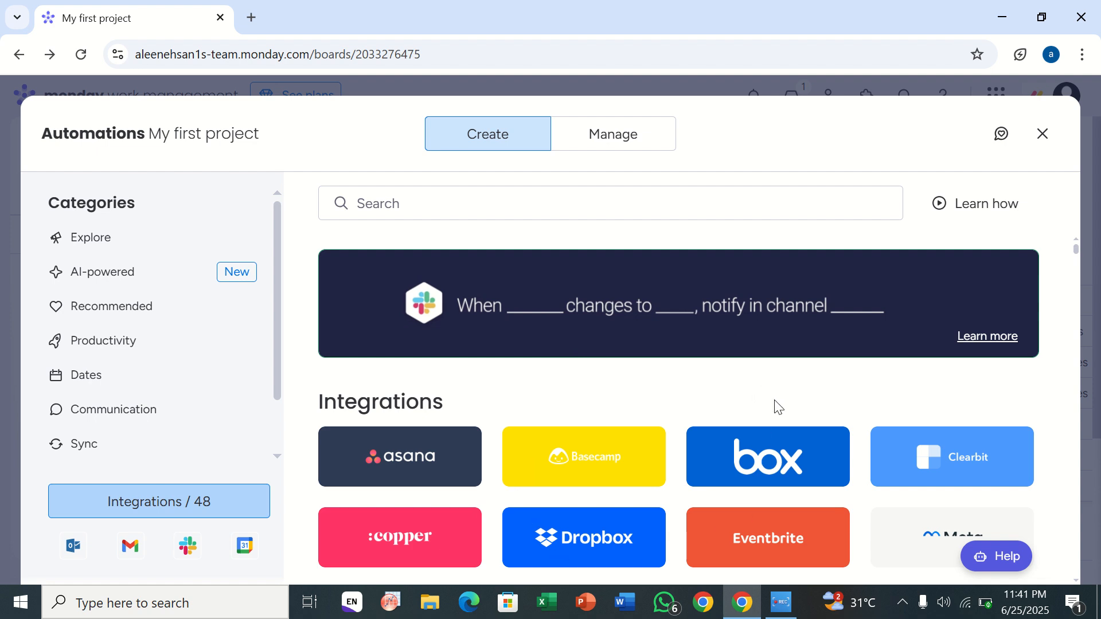
left_click(571, 145)
left_click(519, 137)
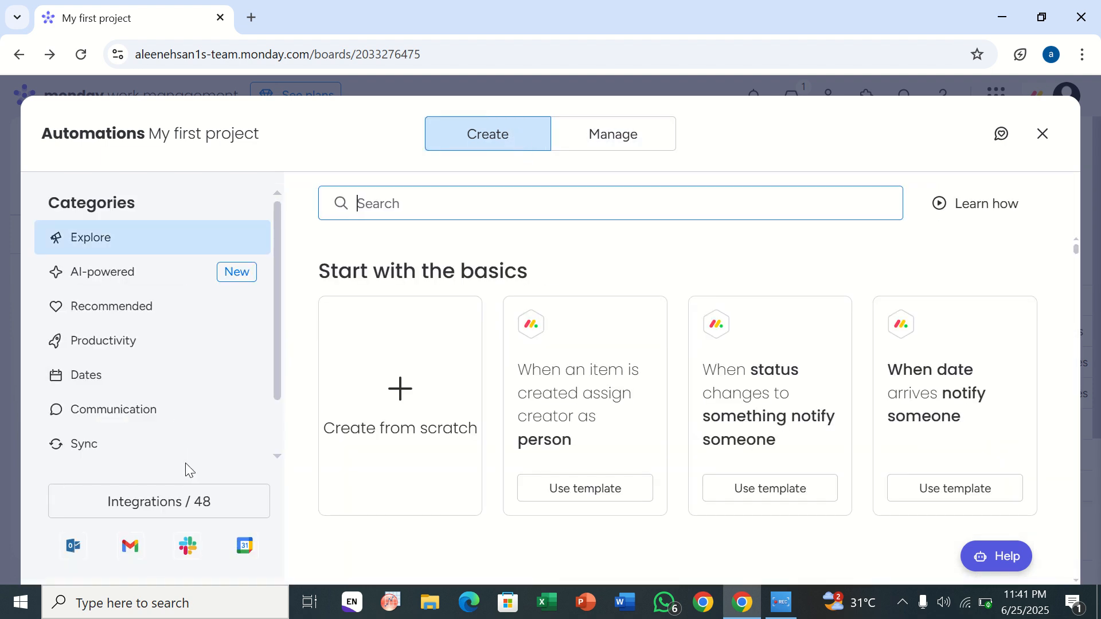
left_click(190, 500)
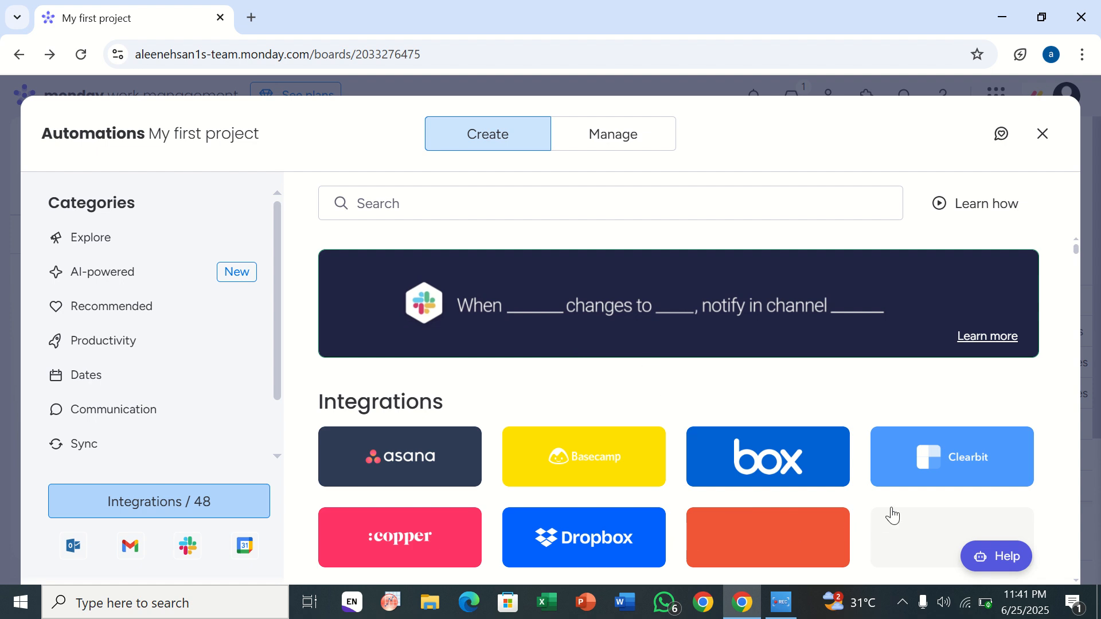
scroll(892, 515, "down", 3)
left_click(545, 429)
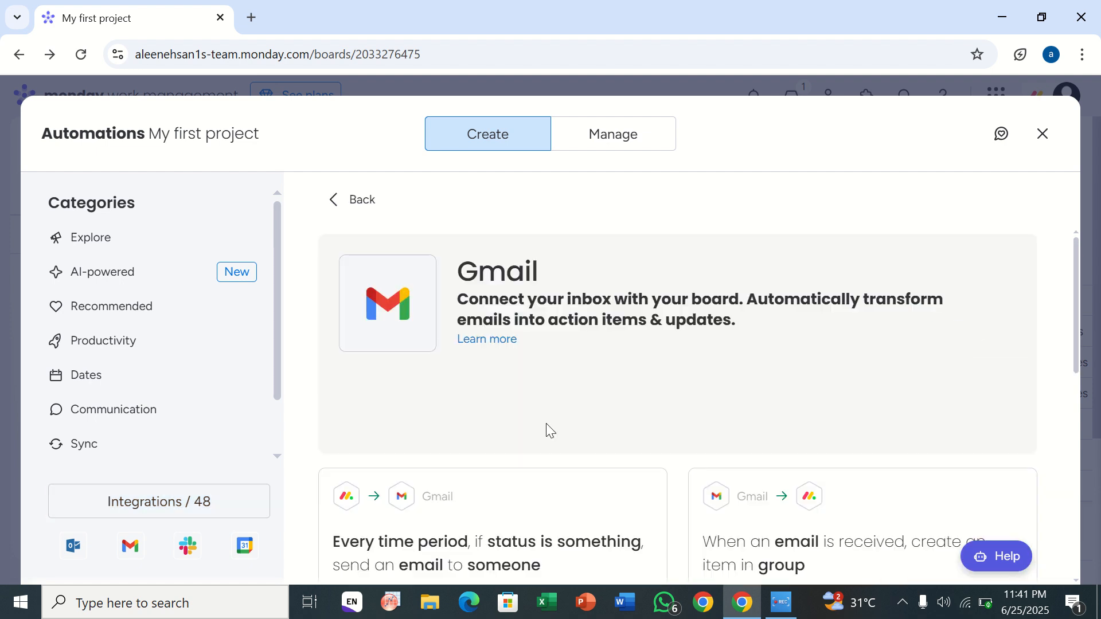
Step: Open the "When an email is received, create an item in group" template as far as its Gmail connection page, and return to the board
scroll(700, 424, "down", 4)
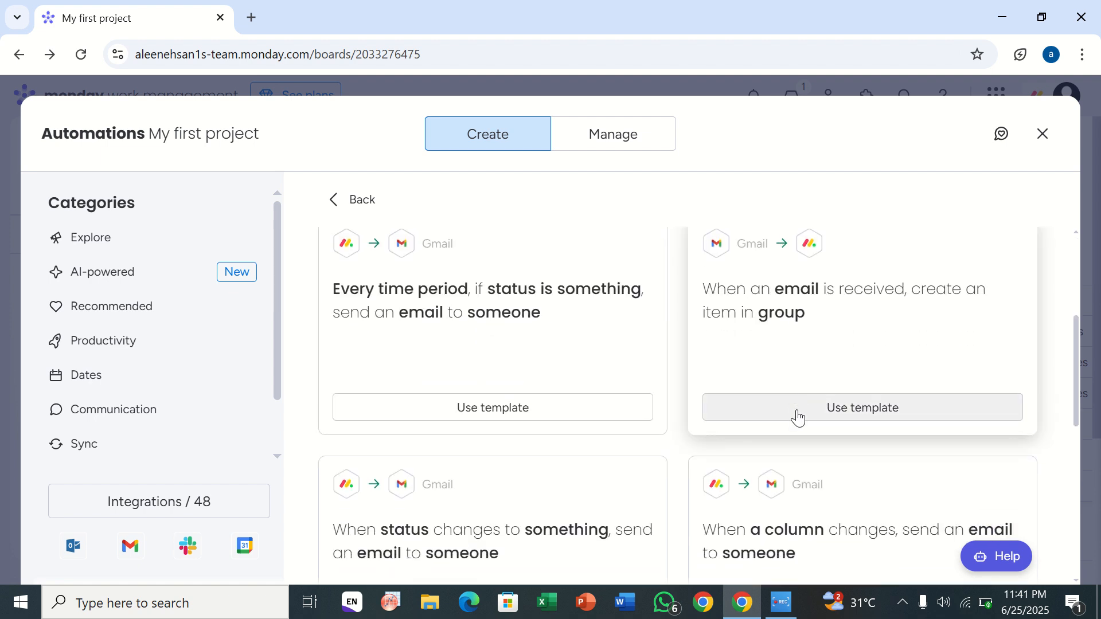
left_click(795, 415)
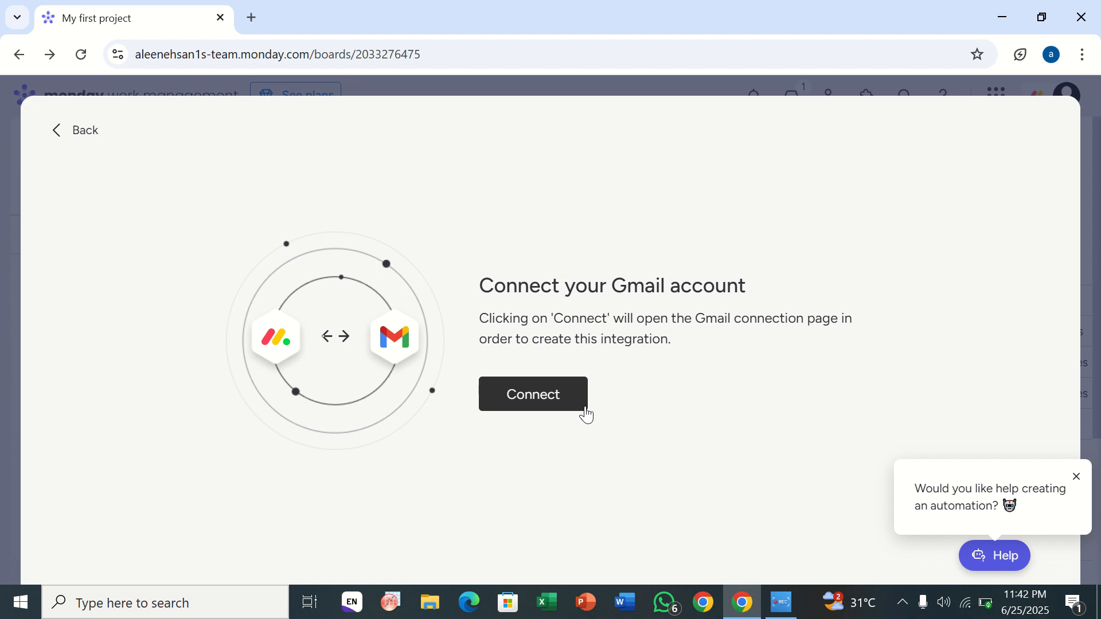
left_click(55, 134)
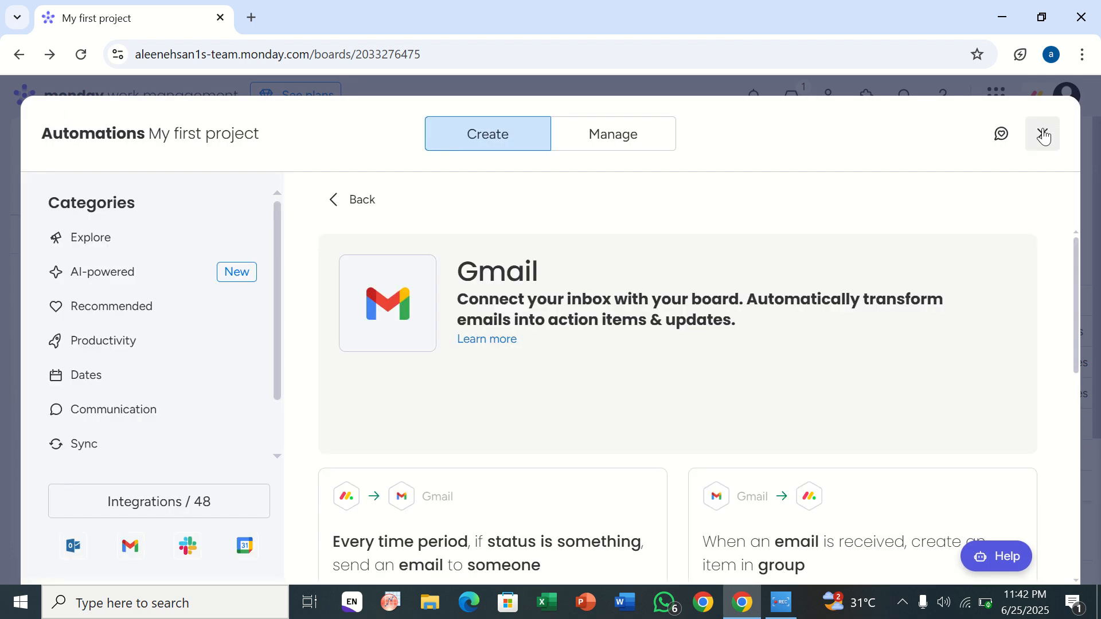
left_click(1043, 136)
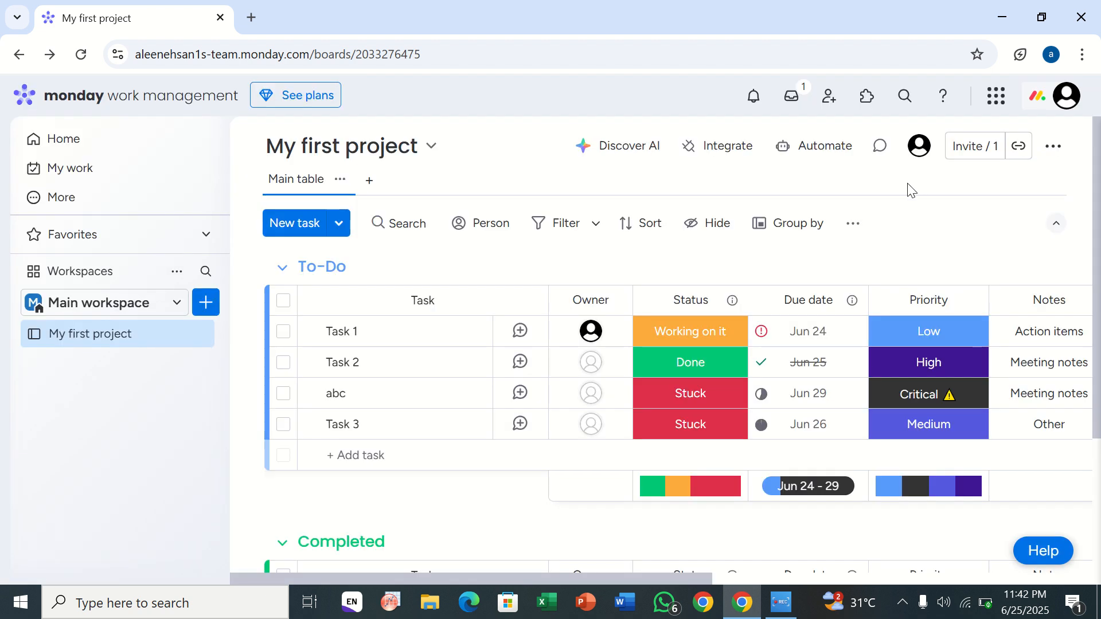